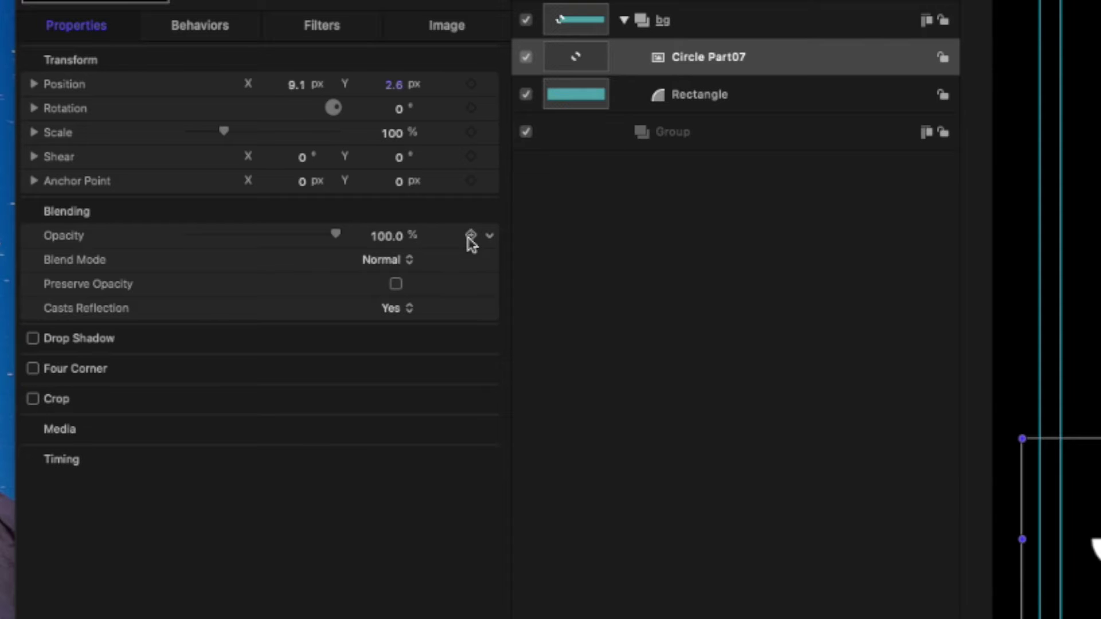
Keyframe the circle icon's Opacity from 0% at frame 0 to 100% at one second, then preview
{"action": "left_click", "coordinate": [469, 239]}
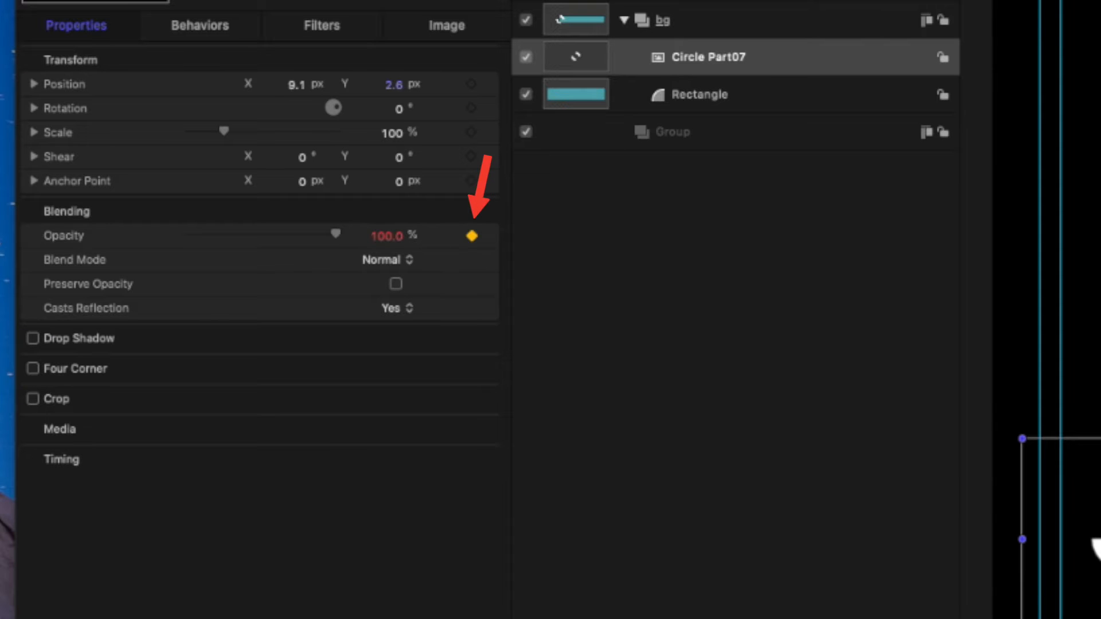
{"action": "left_click_drag", "start_coordinate": [337, 234], "coordinate": [186, 234]}
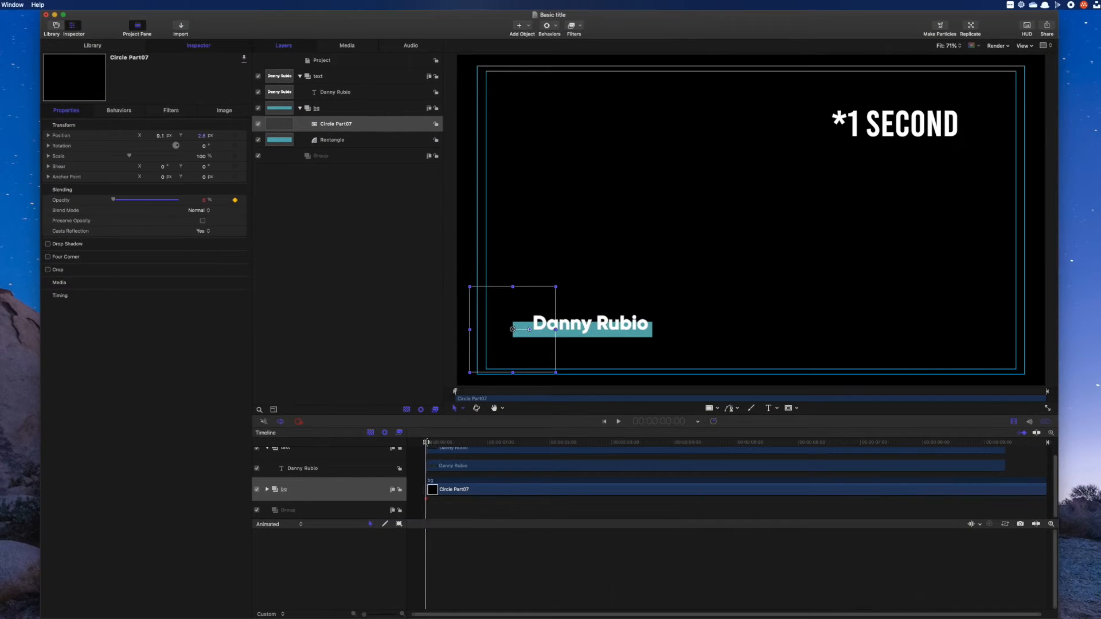
{"action": "left_click_drag", "start_coordinate": [426, 442], "coordinate": [486, 444]}
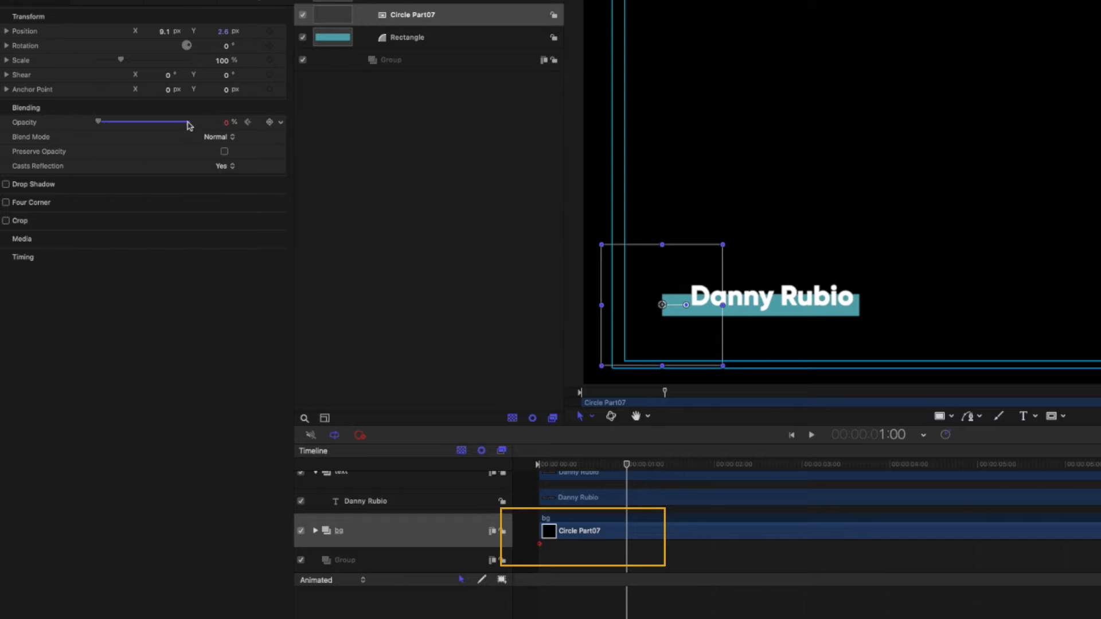
{"action": "left_click", "coordinate": [187, 126]}
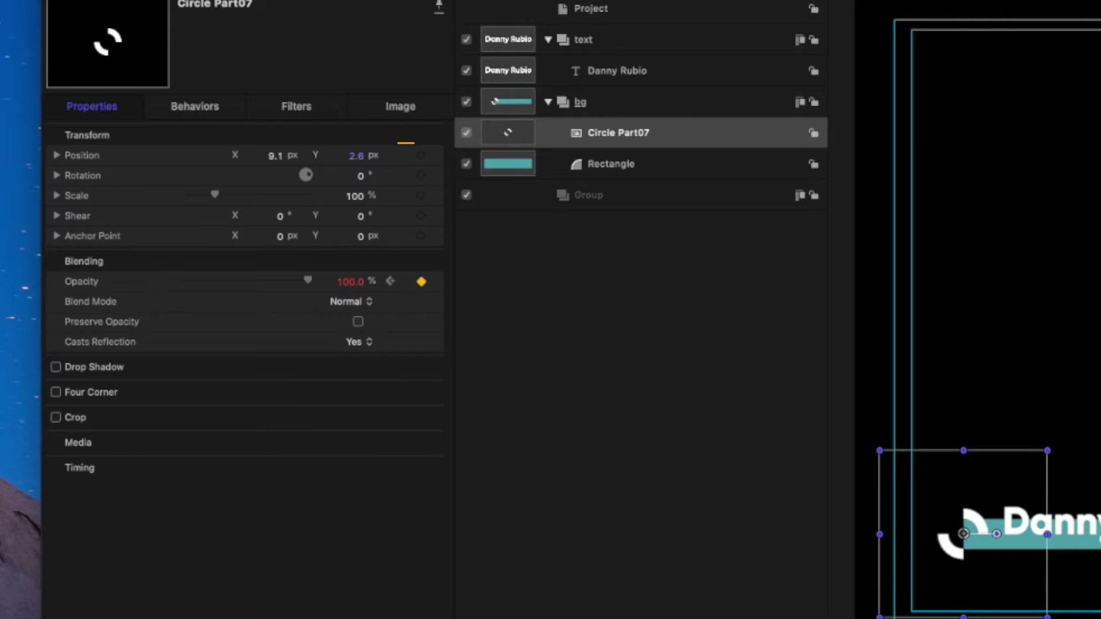
{"action": "left_click_drag", "start_coordinate": [188, 122], "coordinate": [97, 122]}
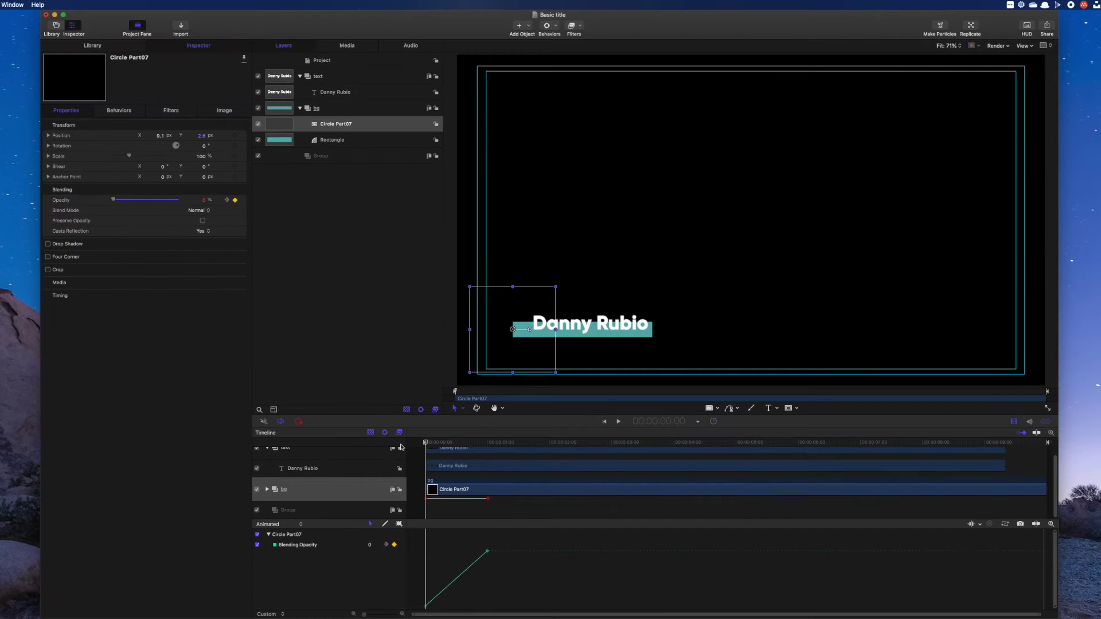
{"action": "key", "text": "space"}
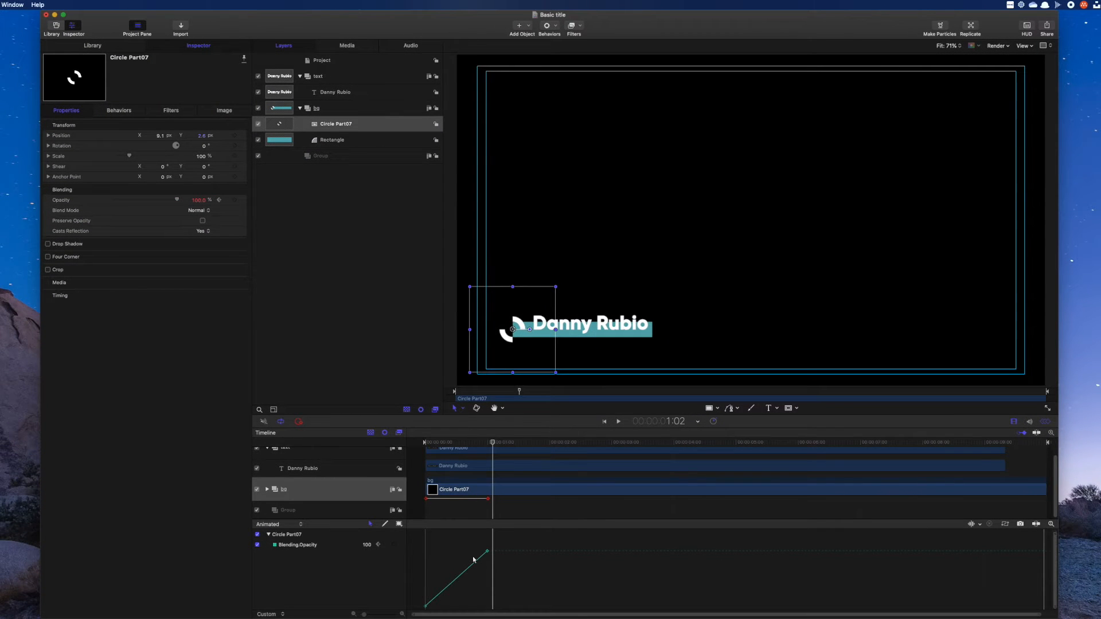
Set the Blending.Opacity keyframes to Bezier interpolation and shape the handle into an ease
{"action": "left_click", "coordinate": [399, 545]}
{"action": "mouse_move", "coordinate": [438, 549]}
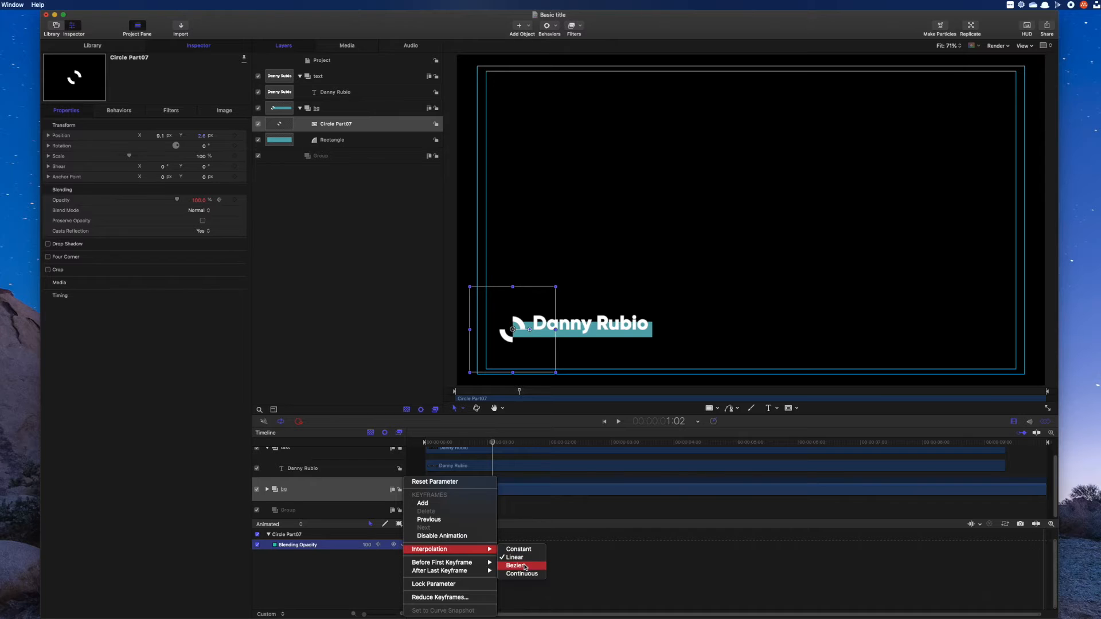
{"action": "left_click", "coordinate": [525, 566]}
{"action": "left_click", "coordinate": [485, 570]}
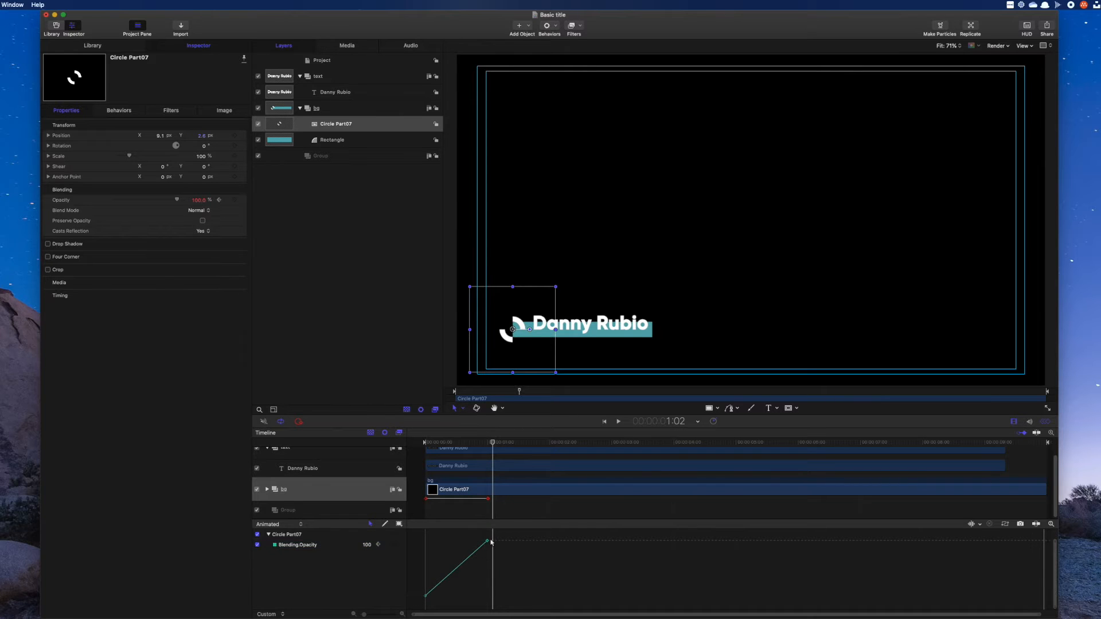
{"action": "left_click", "coordinate": [428, 596]}
{"action": "left_click_drag", "start_coordinate": [487, 542], "coordinate": [462, 555]}
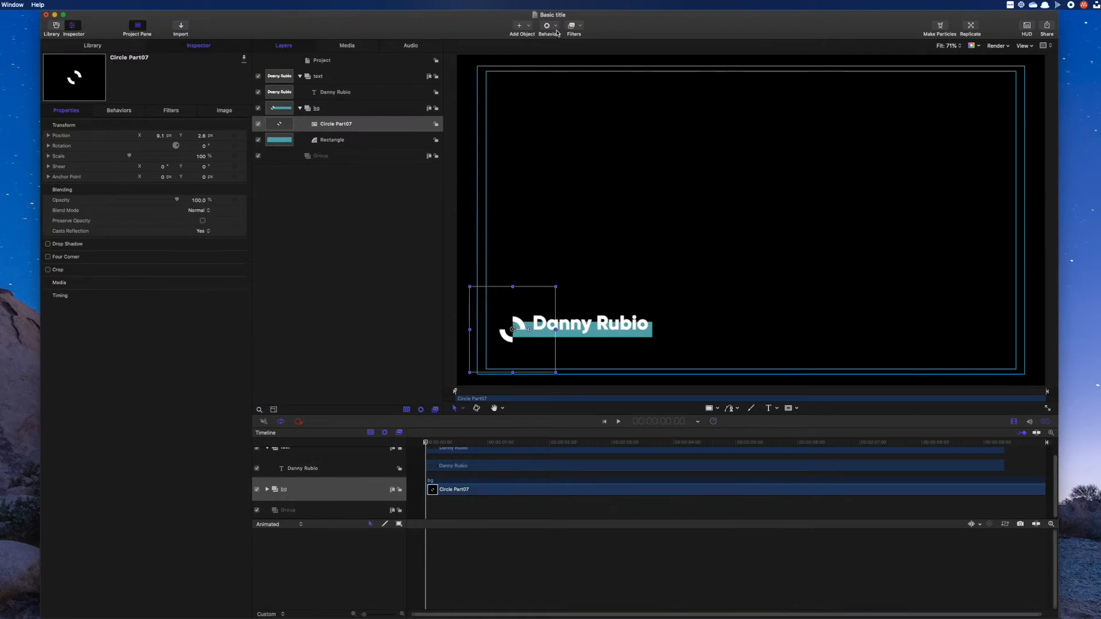
Apply a Fade In/Fade Out behavior to Circle Part07 and preview its fade-out and opacity curve
{"action": "left_click", "coordinate": [553, 26]}
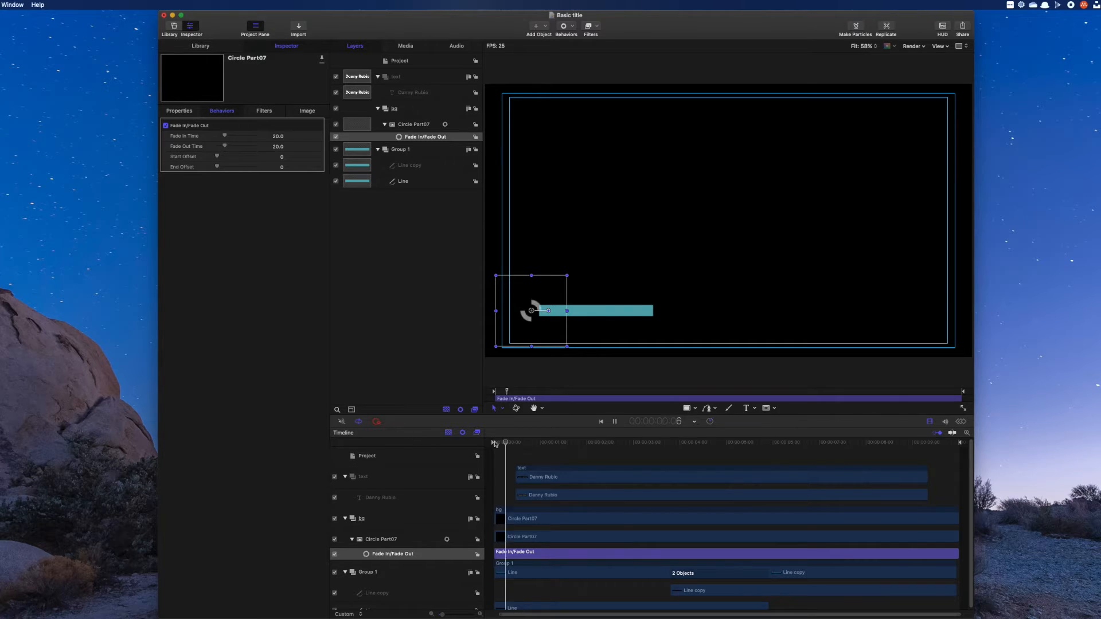
{"action": "key", "text": "space"}
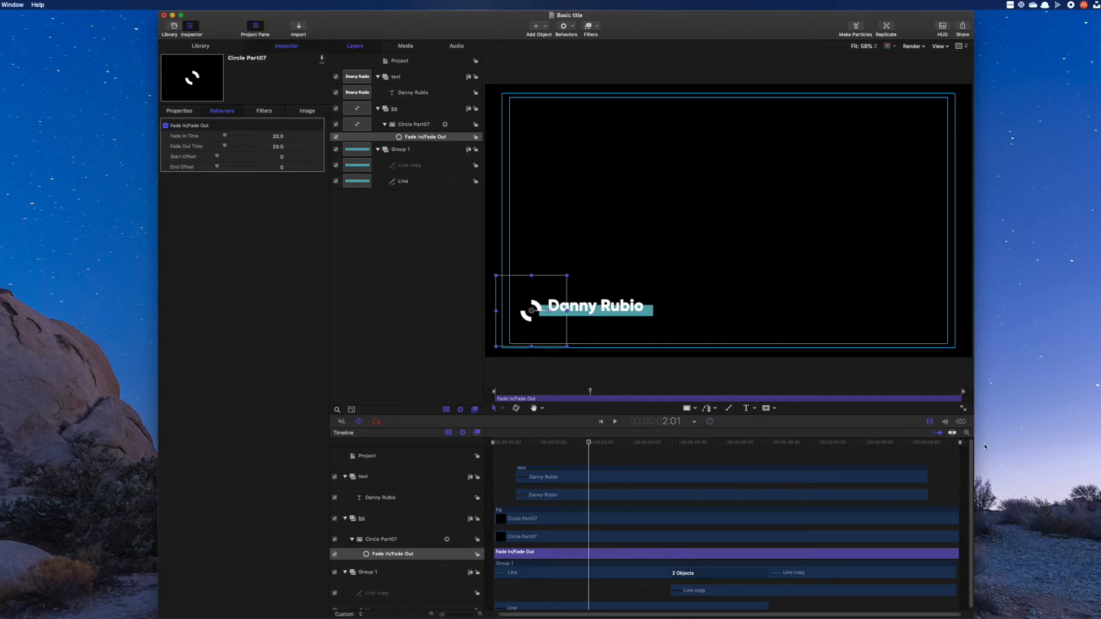
{"action": "left_click", "coordinate": [926, 444]}
{"action": "key", "text": "space"}
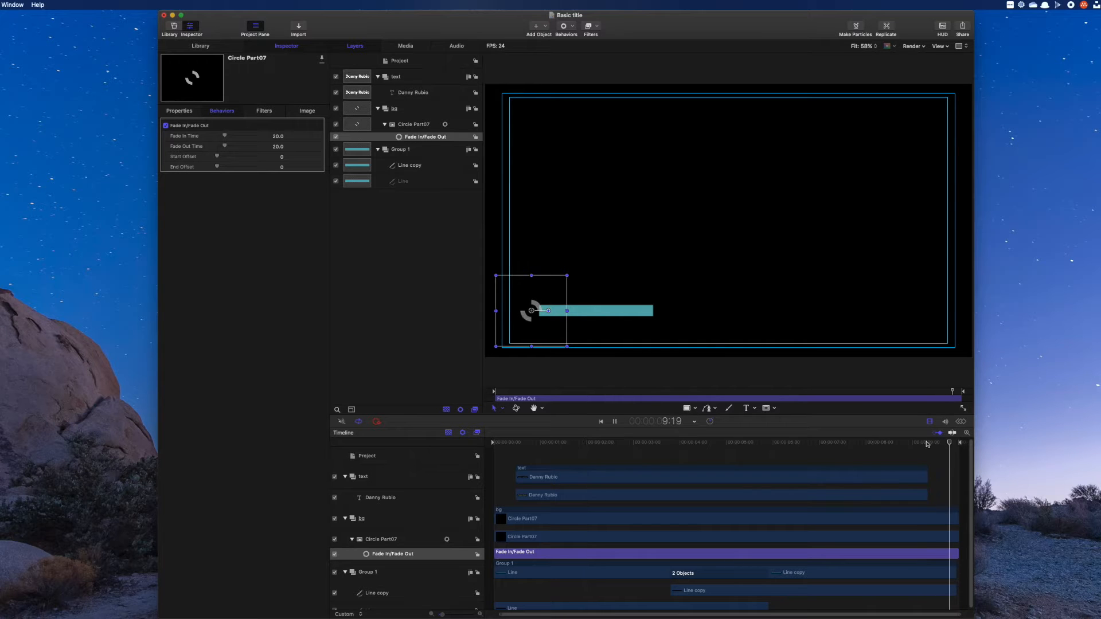
{"action": "key", "text": "space"}
{"action": "left_click", "coordinate": [962, 423]}
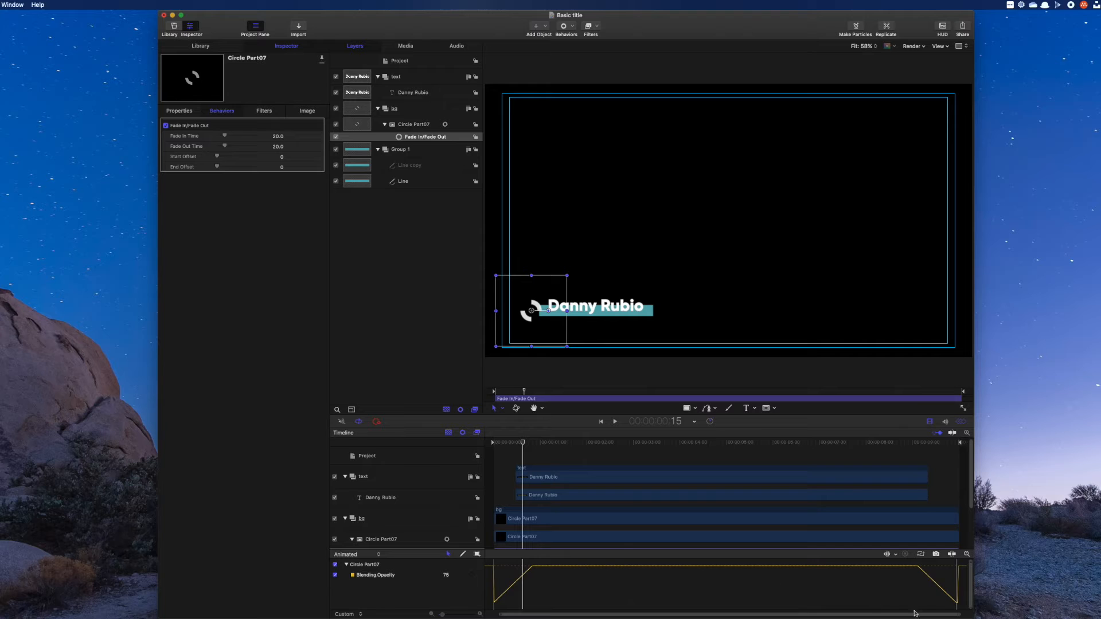
{"action": "left_click", "coordinate": [965, 422]}
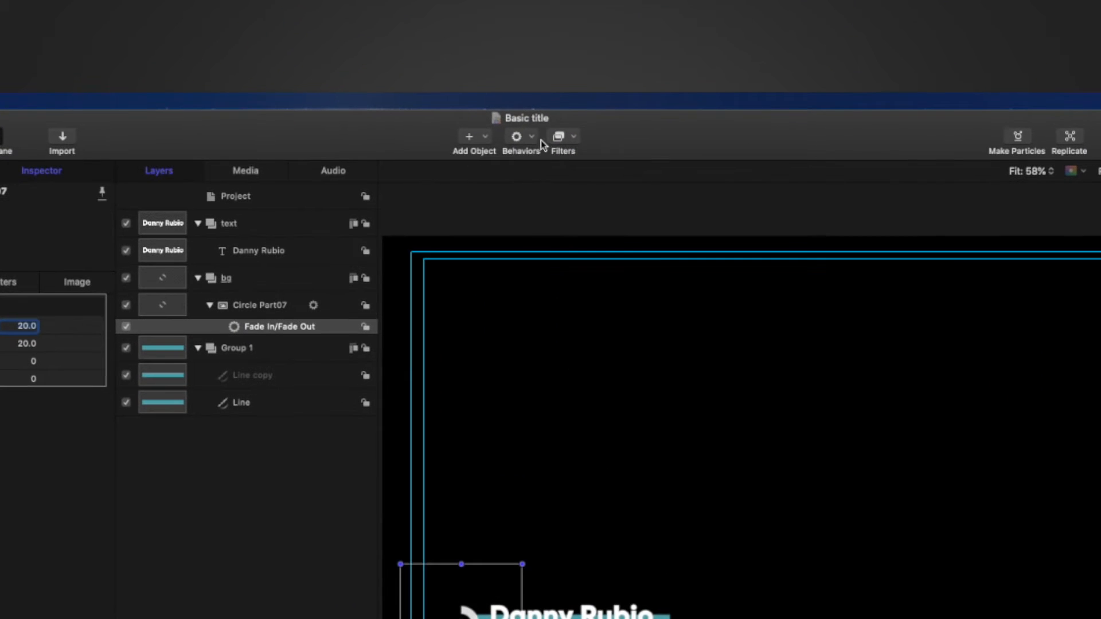
Apply a Basic Motion > Spin behavior to Circle Part07
{"action": "left_click", "coordinate": [534, 138]}
{"action": "mouse_move", "coordinate": [548, 169]}
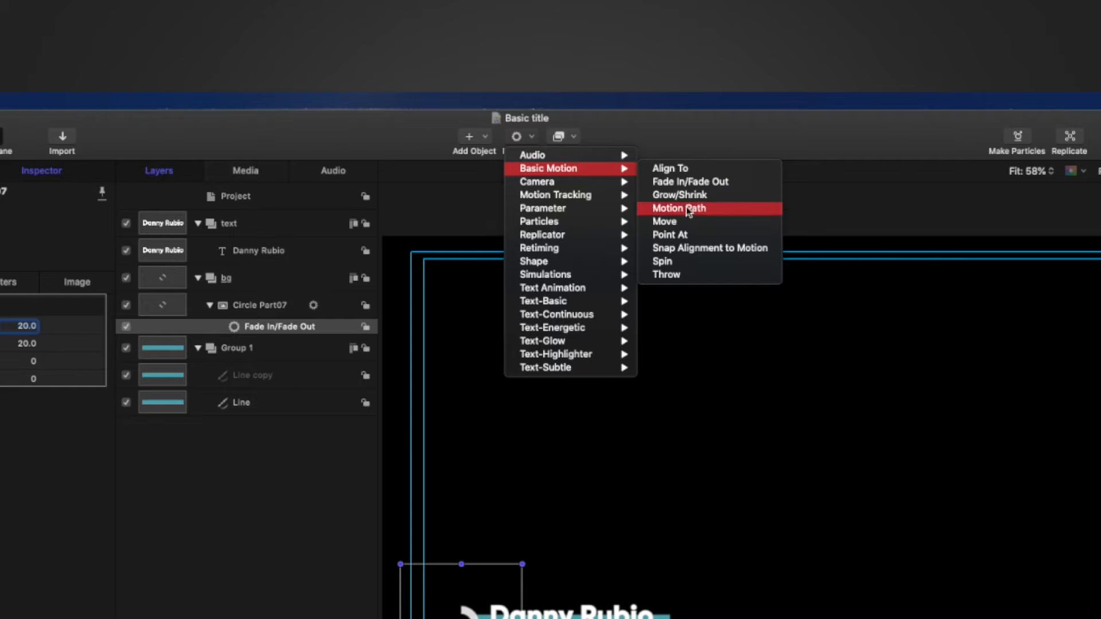
{"action": "left_click", "coordinate": [690, 266]}
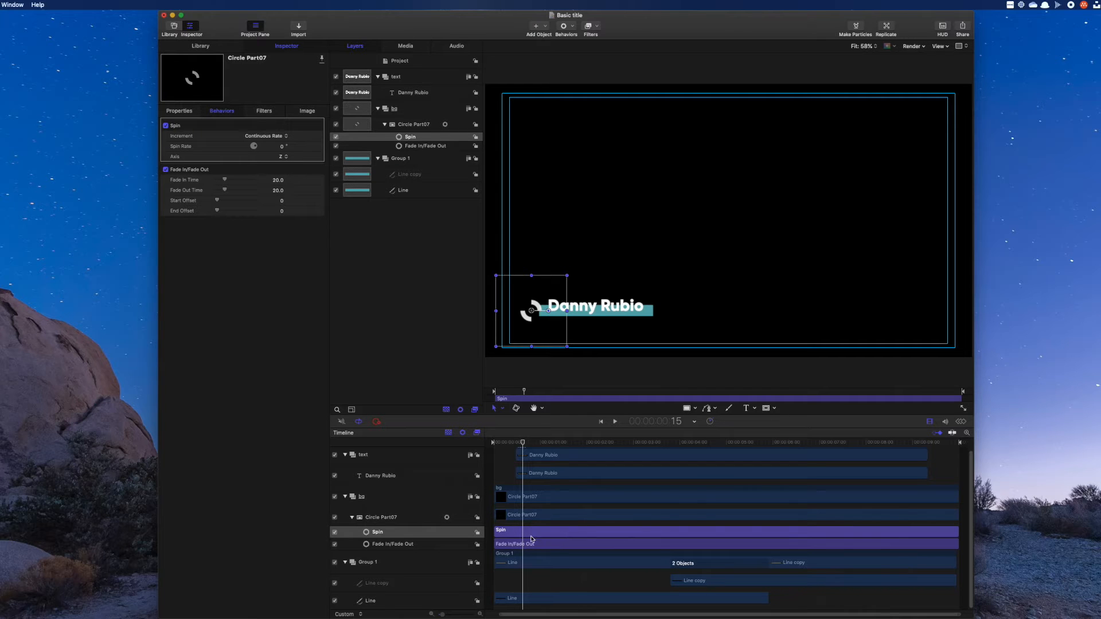
Trim the Spin behavior to end at 2:00 and play the title from the start
{"action": "left_click_drag", "start_coordinate": [523, 442], "coordinate": [589, 447]}
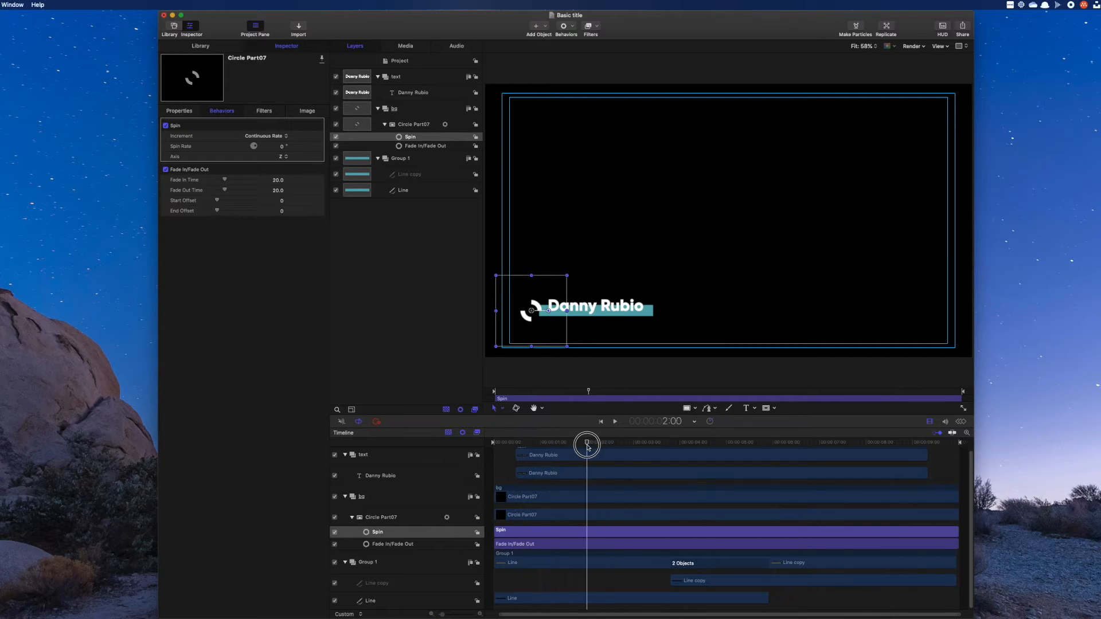
{"action": "key", "text": "o"}
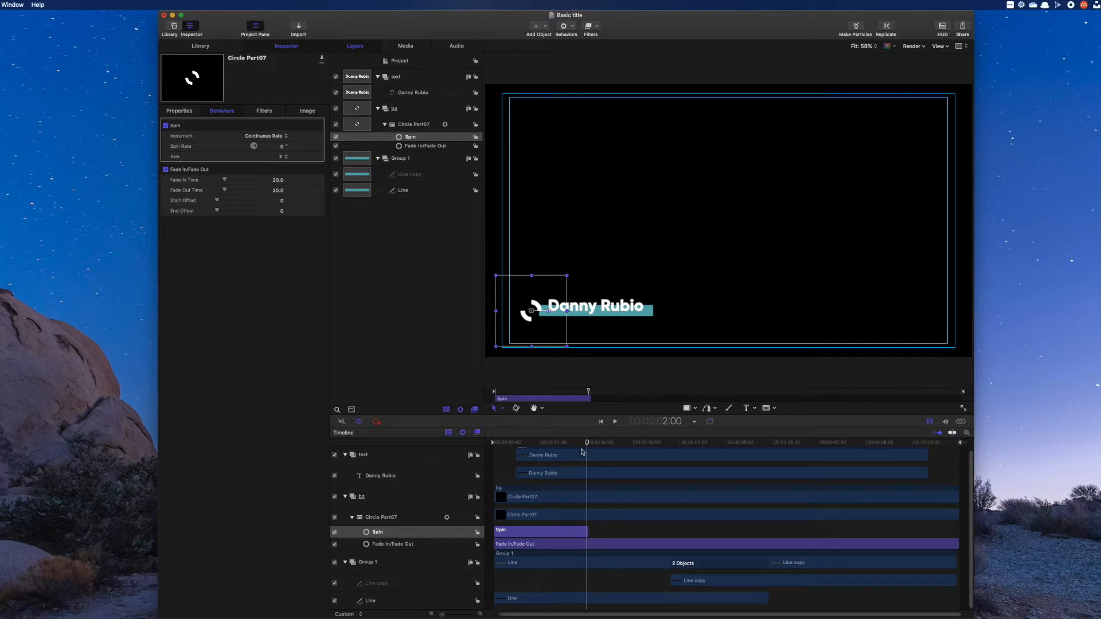
{"action": "left_click_drag", "start_coordinate": [508, 443], "coordinate": [491, 443]}
{"action": "key", "text": "space"}
{"action": "type", "text": "180"}
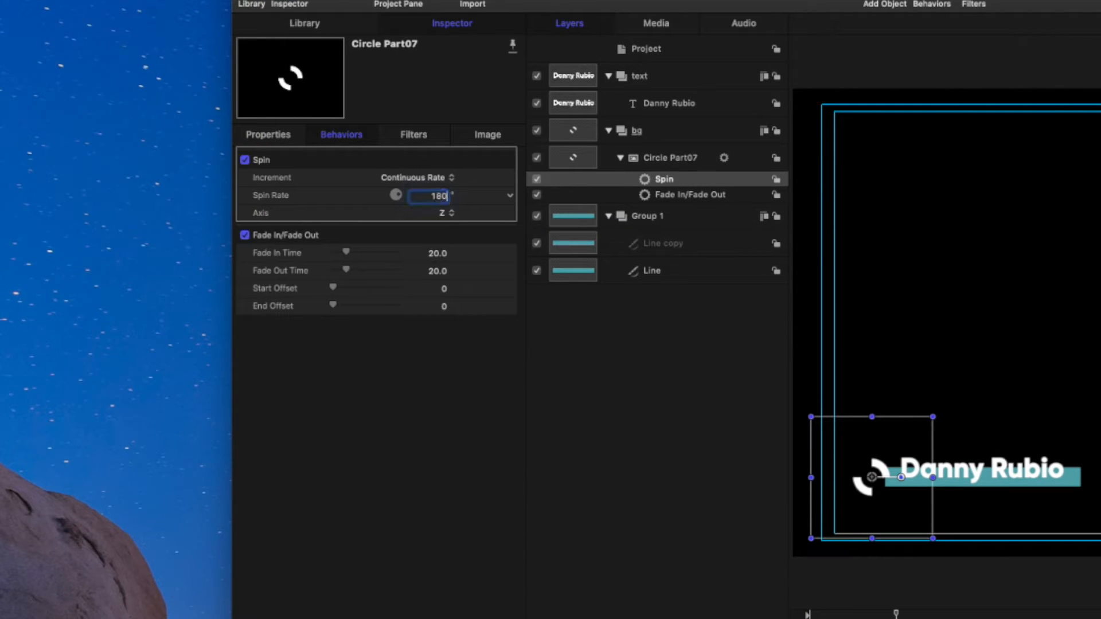
Set Spin Rate to 180° and stretch the Spin bar to span the whole timeline
{"action": "key", "text": "Return"}
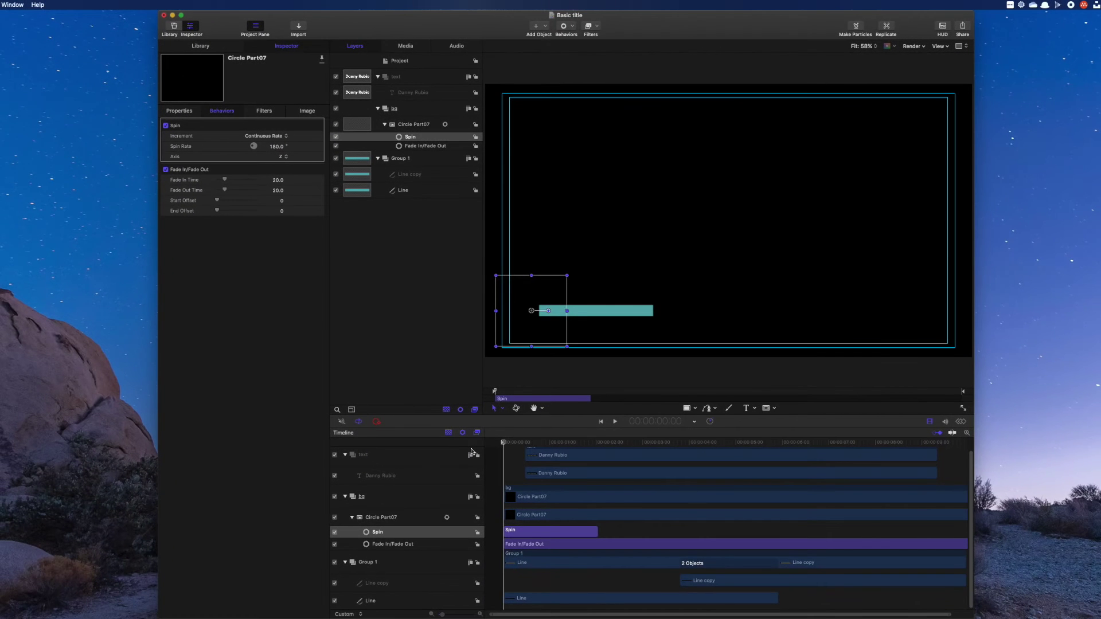
{"action": "key", "text": "space"}
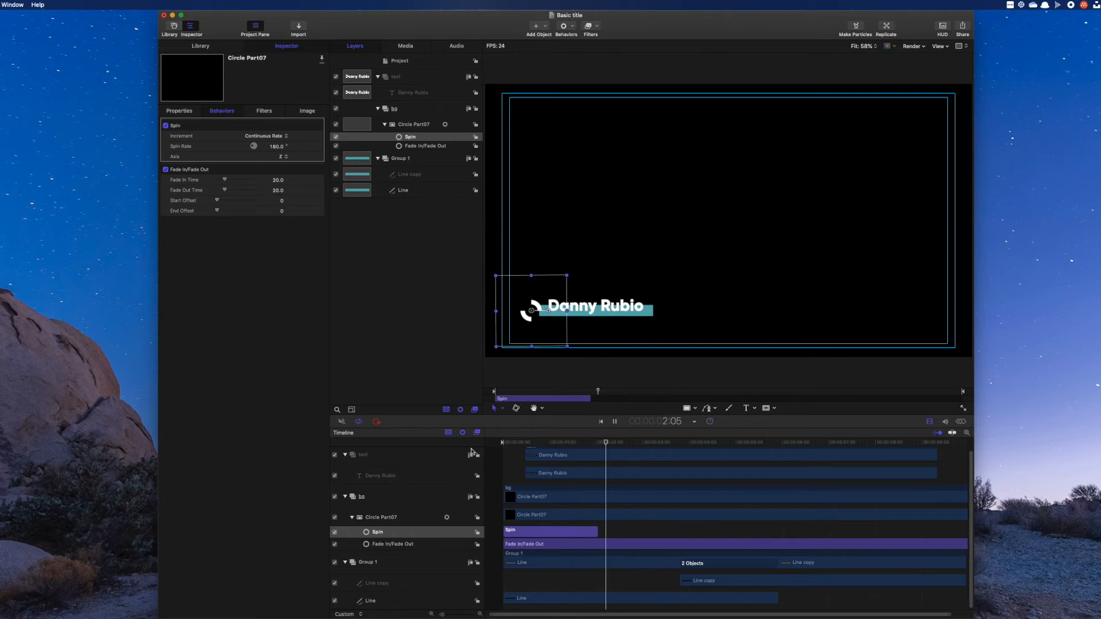
{"action": "key", "text": "space"}
{"action": "mouse_move", "coordinate": [596, 530]}
{"action": "left_mouse_down"}
{"action": "mouse_move", "coordinate": [968, 535]}
{"action": "mouse_move", "coordinate": [947, 530]}
{"action": "left_mouse_up"}
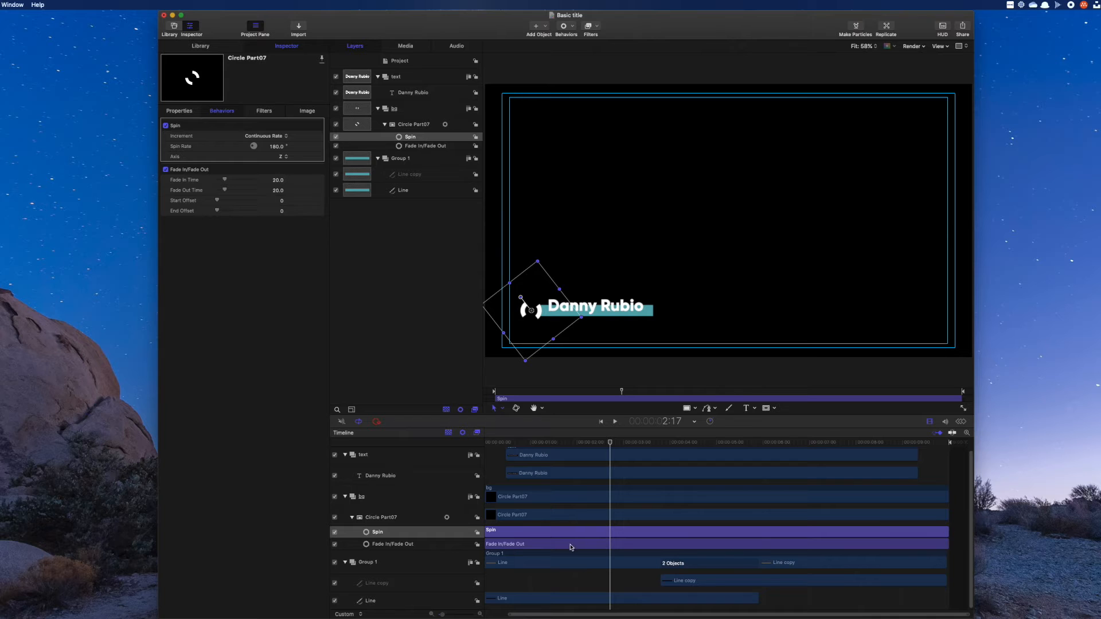
{"action": "scroll", "coordinate": [516, 516], "scroll_direction": "left", "scroll_amount": 2}
{"action": "left_click_drag", "start_coordinate": [509, 438], "coordinate": [497, 442]}
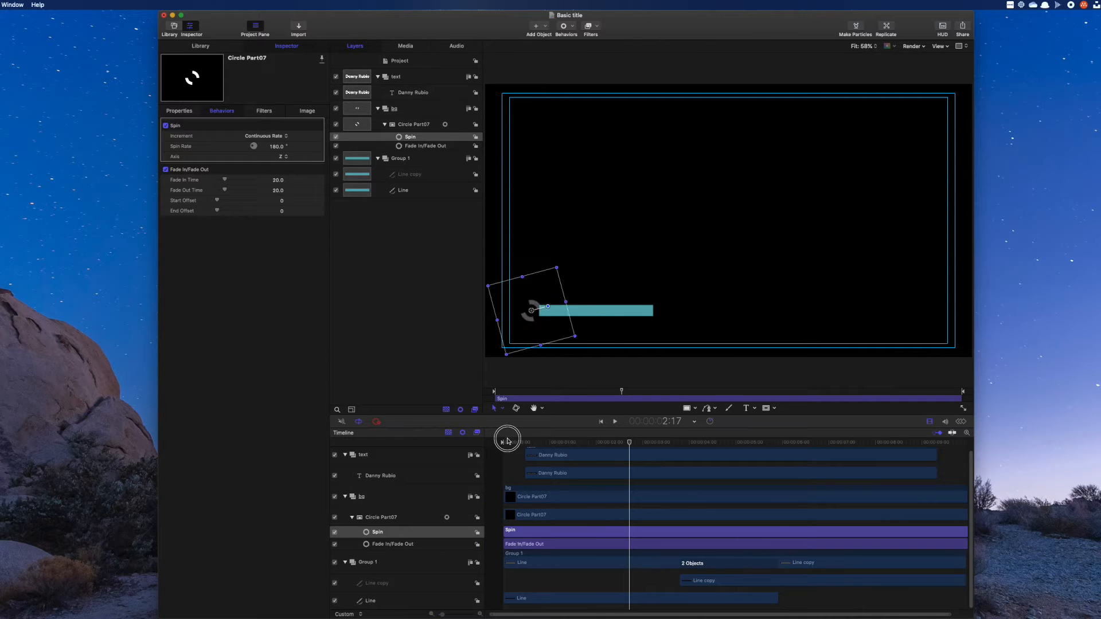
{"action": "key", "text": "space"}
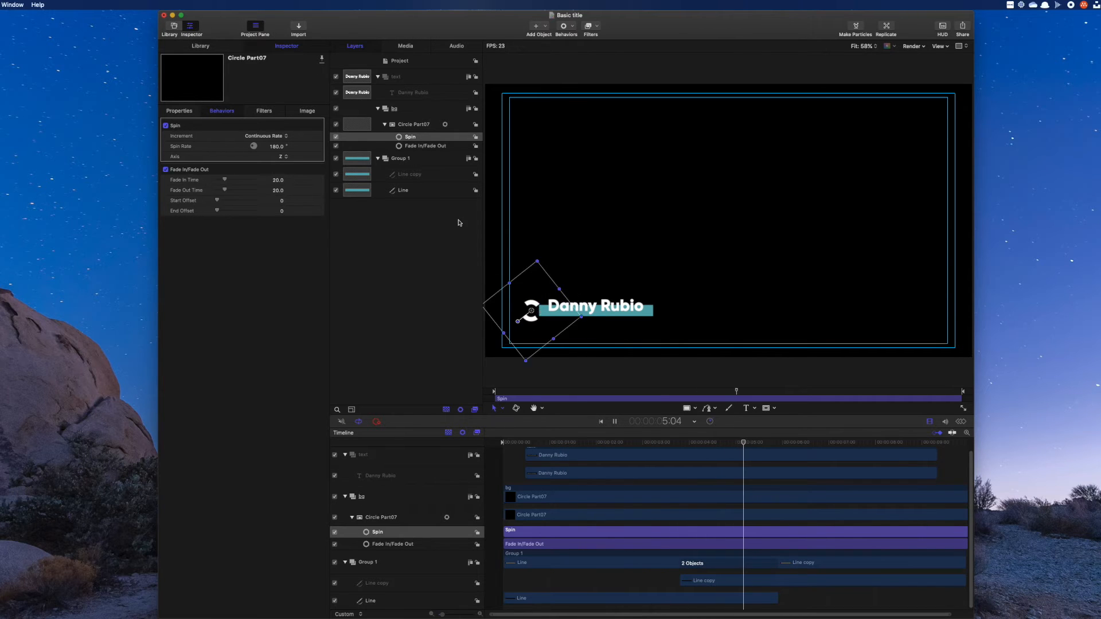
{"action": "left_click", "coordinate": [285, 157]}
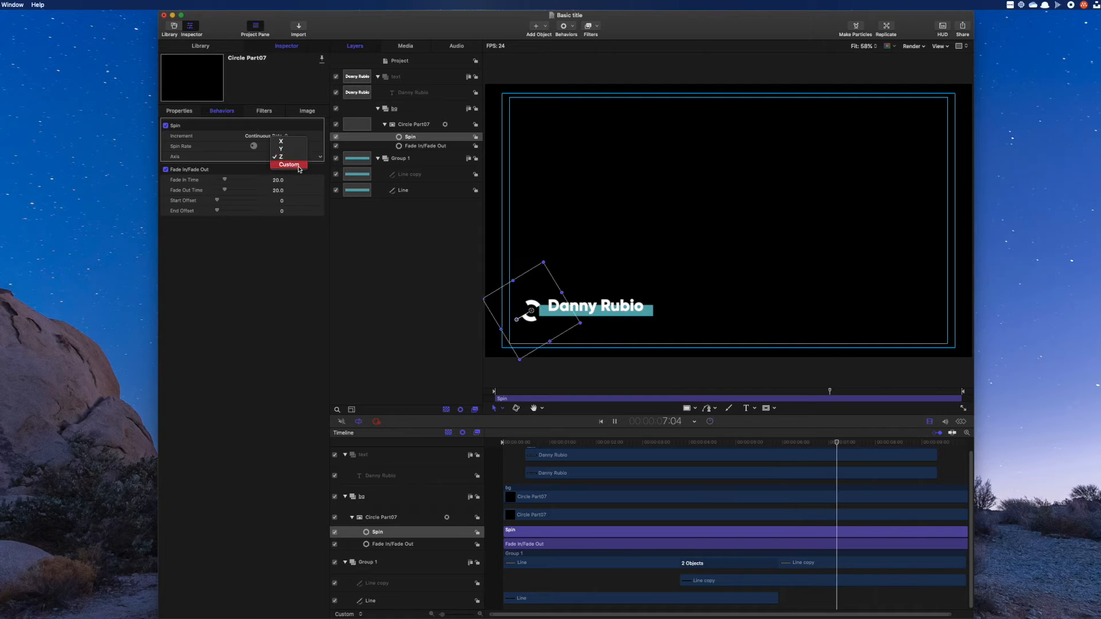
{"action": "left_click", "coordinate": [284, 148]}
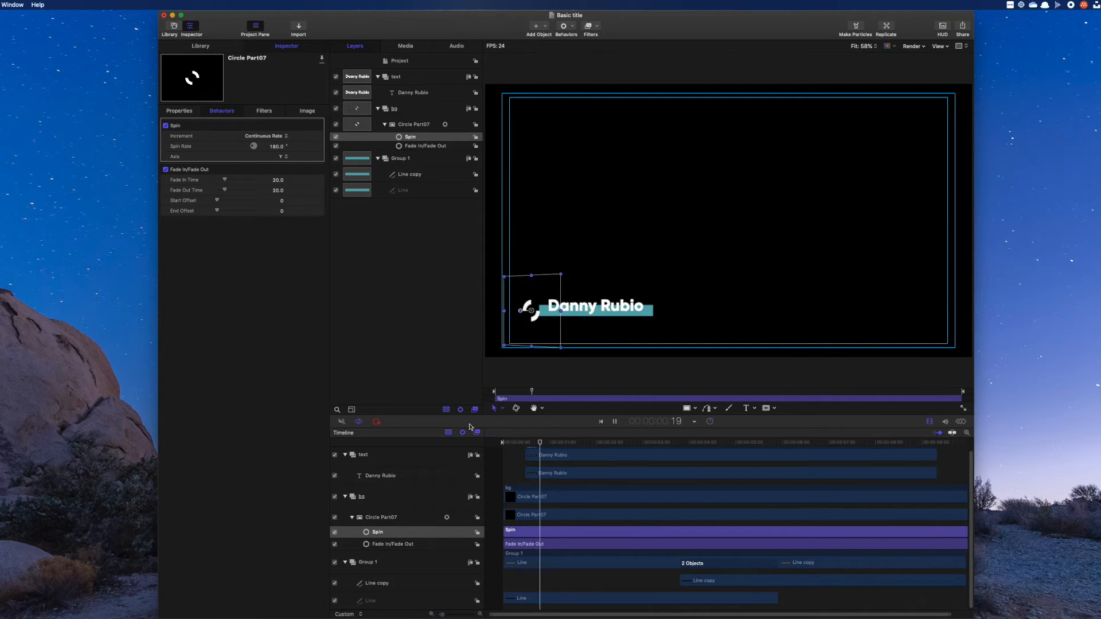
{"action": "key", "text": "space"}
{"action": "left_click", "coordinate": [284, 158]}
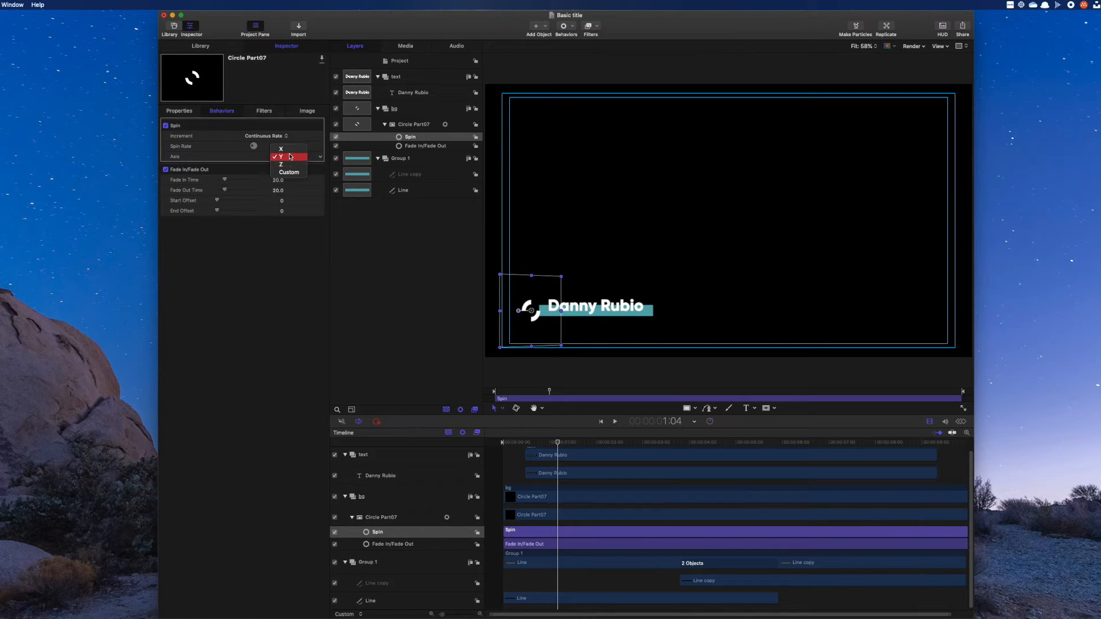
{"action": "left_click", "coordinate": [285, 168]}
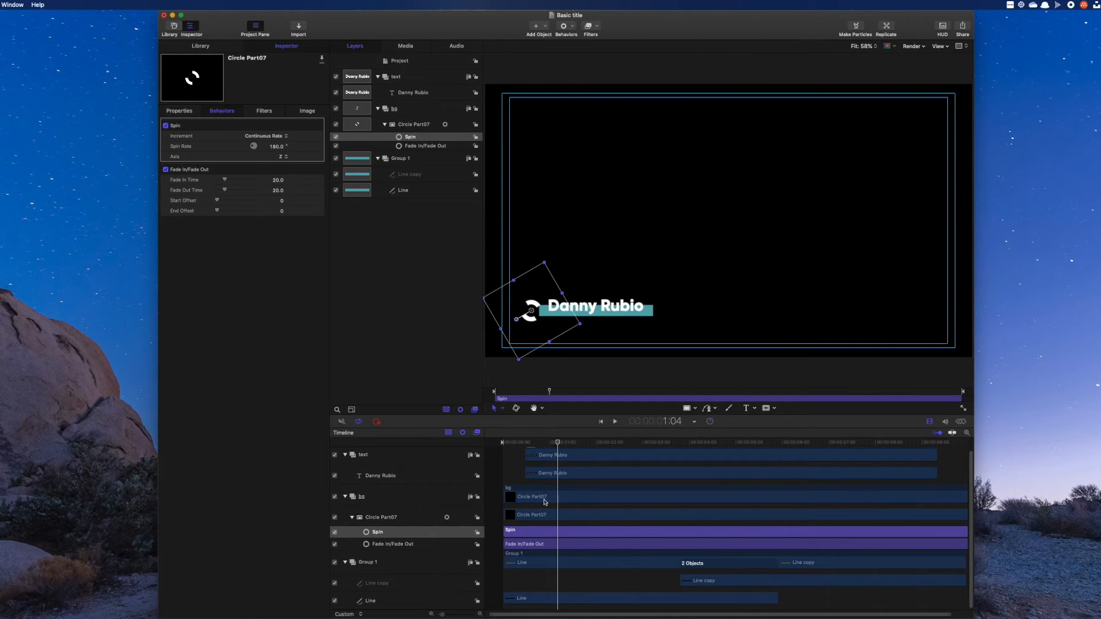
Apply a Shape > Write On behavior to the teal Line with Shape Outline set to Draw and Erase, then preview
{"action": "left_click", "coordinate": [545, 595]}
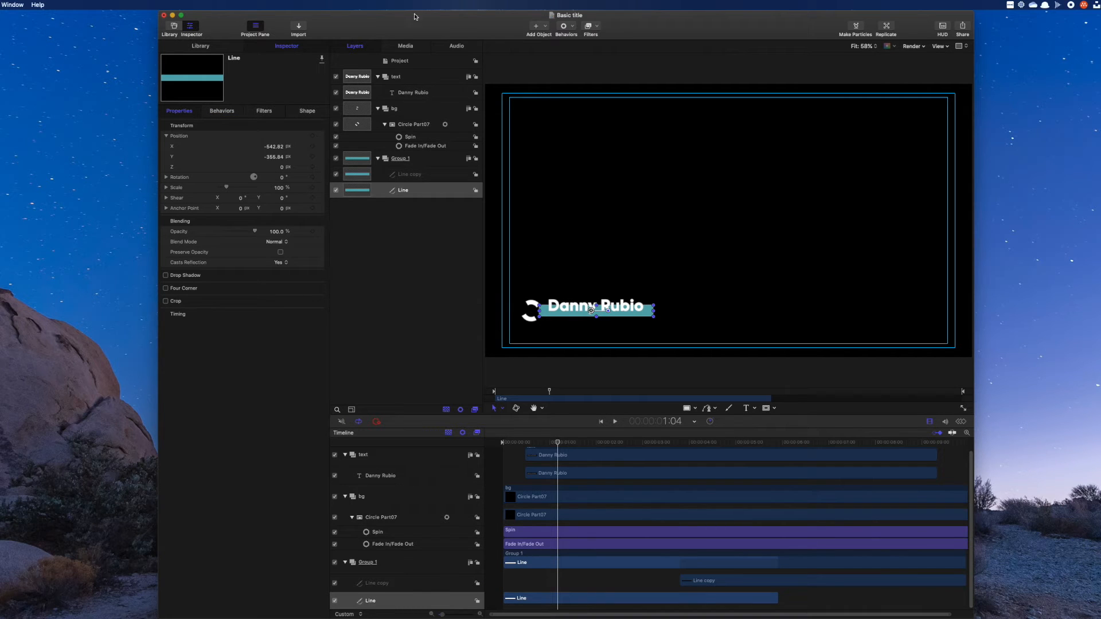
{"action": "left_click", "coordinate": [568, 29]}
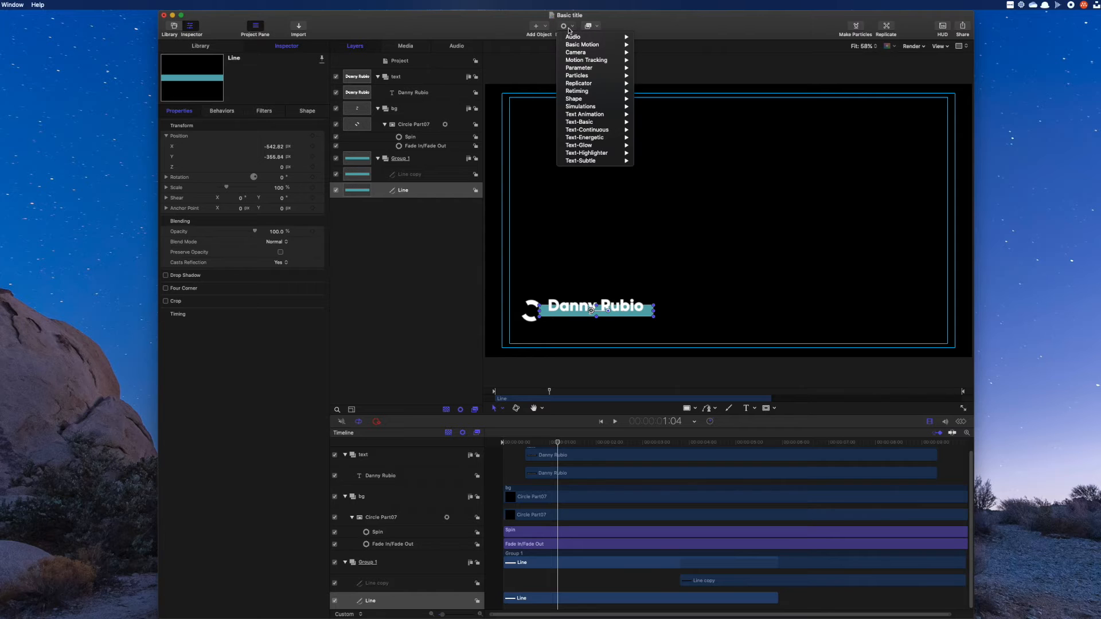
{"action": "mouse_move", "coordinate": [574, 98]}
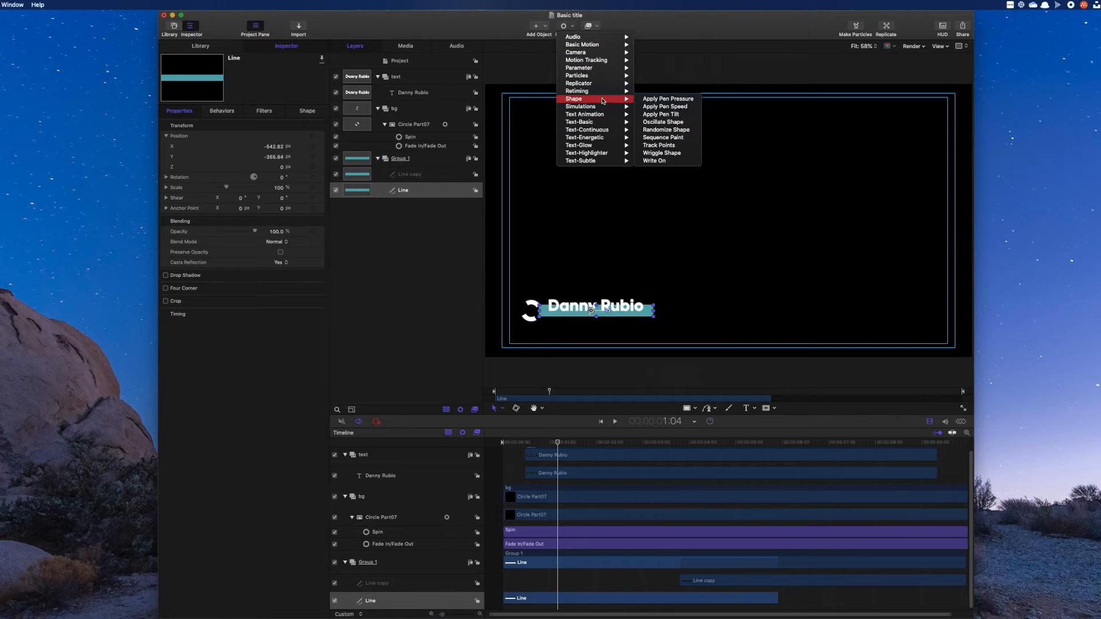
{"action": "left_click", "coordinate": [690, 164]}
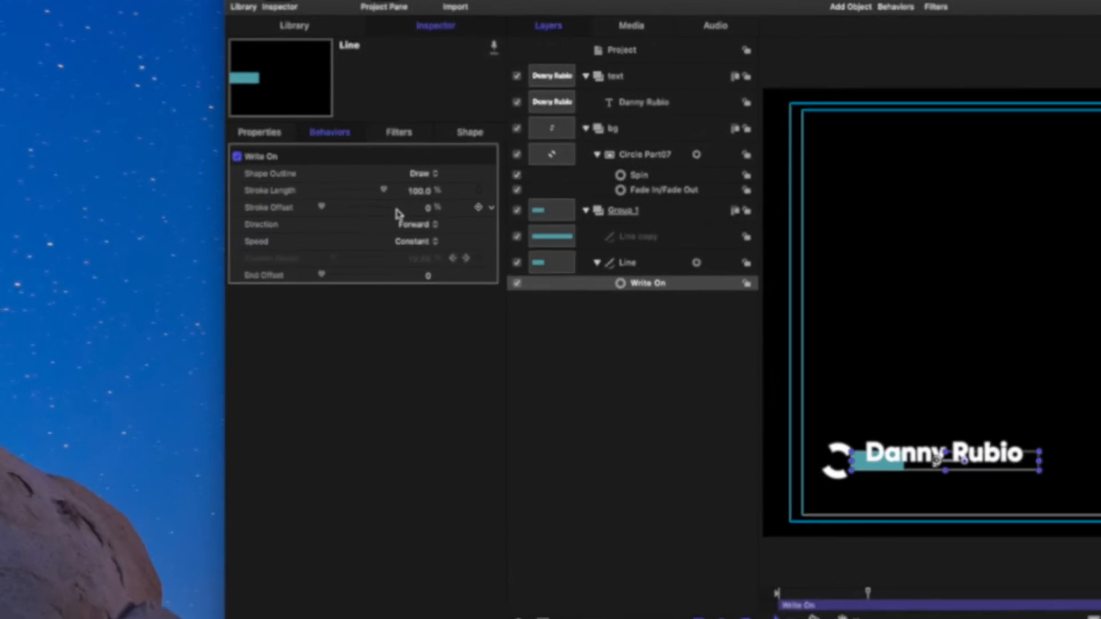
{"action": "left_click", "coordinate": [281, 137]}
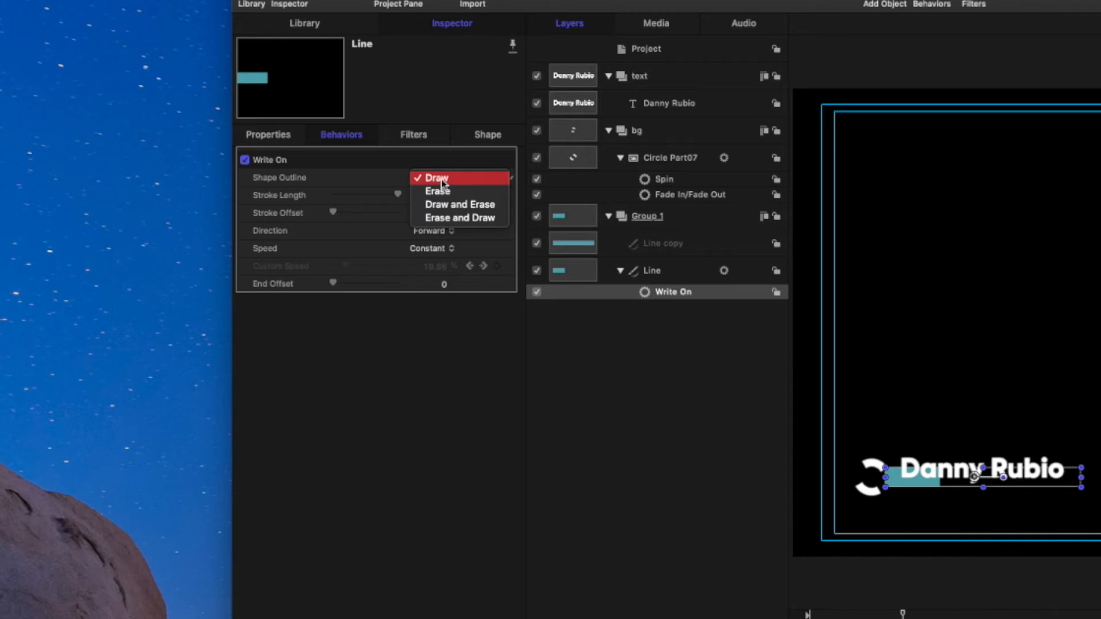
{"action": "left_click", "coordinate": [454, 207]}
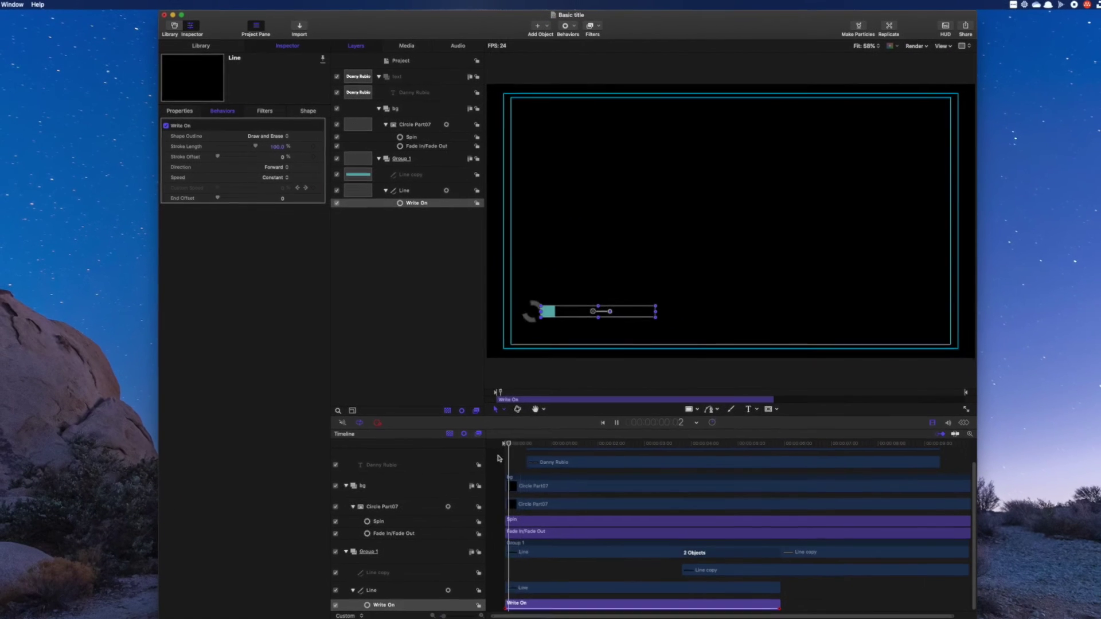
{"action": "key", "text": "space"}
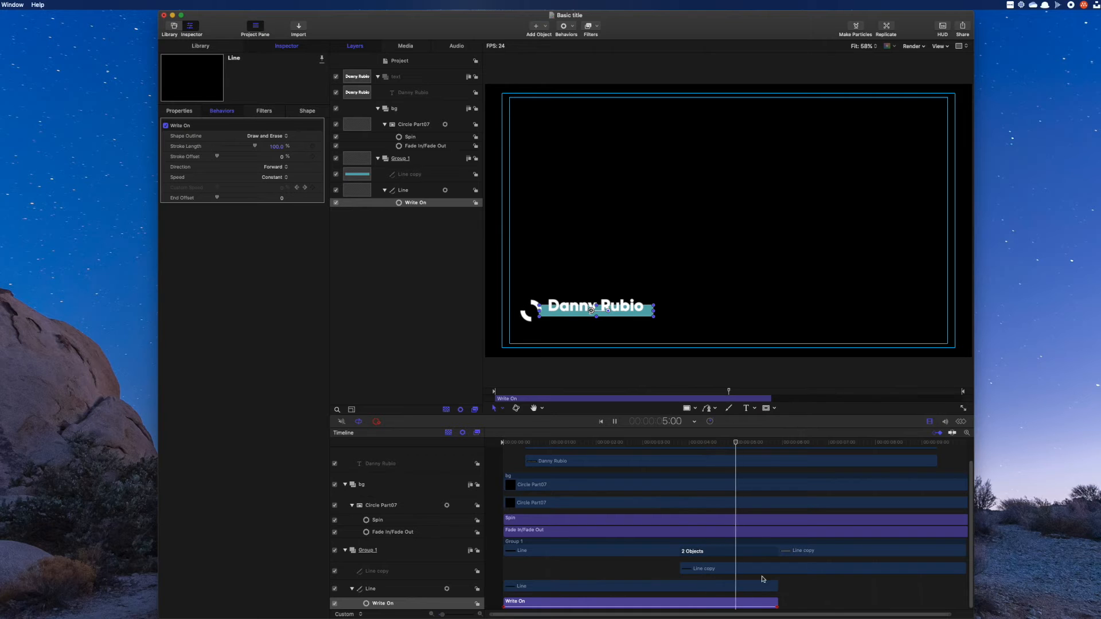
Hide Line copy to scrub through the line animation alone, show it again, and select the Write On behavior
{"action": "left_click", "coordinate": [673, 569]}
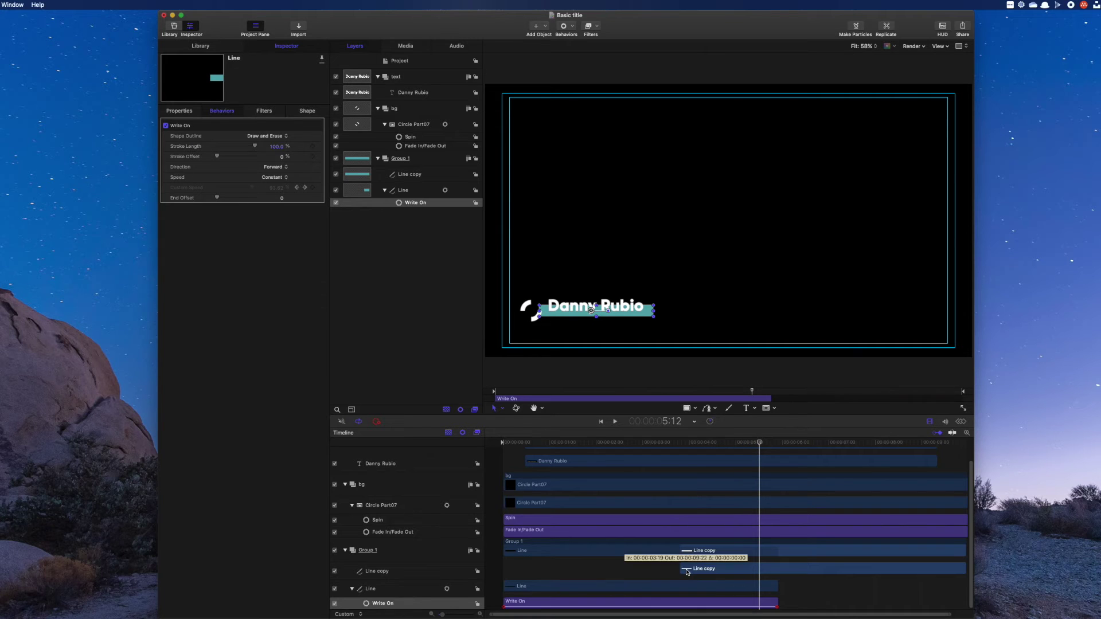
{"action": "left_click", "coordinate": [335, 572]}
{"action": "left_click_drag", "start_coordinate": [647, 454], "coordinate": [694, 453]}
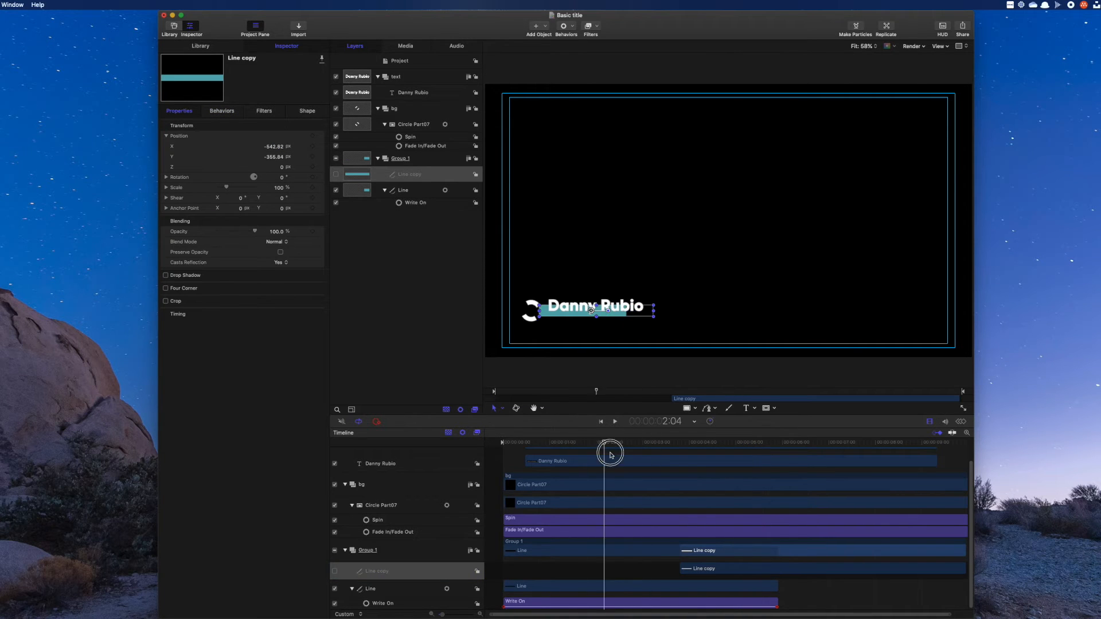
{"action": "left_click_drag", "start_coordinate": [695, 453], "coordinate": [779, 450]}
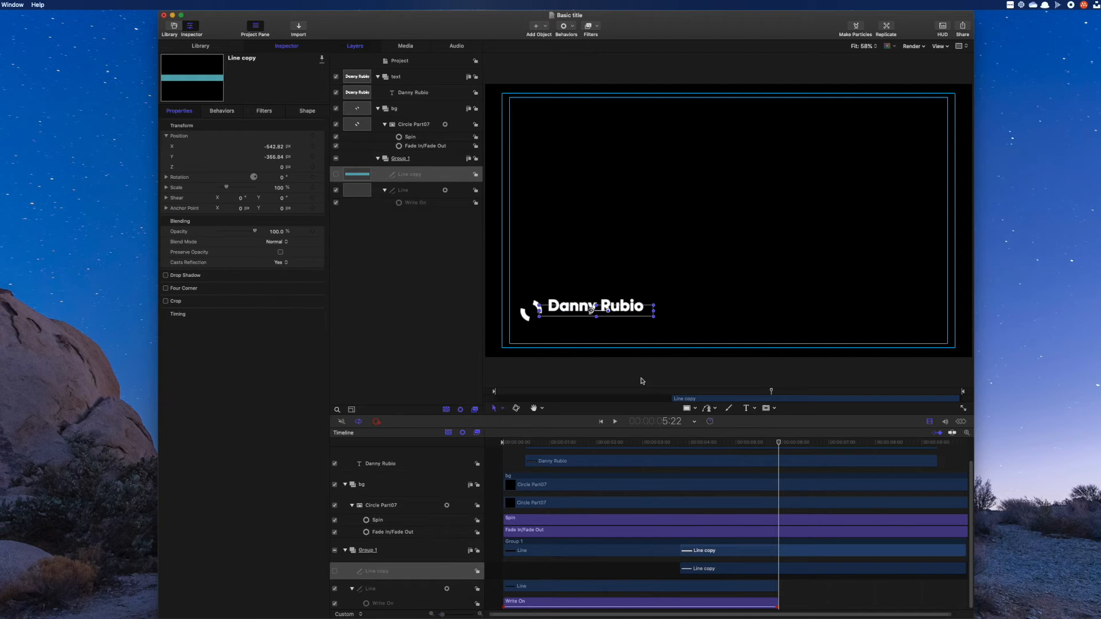
{"action": "left_click", "coordinate": [336, 174]}
{"action": "left_click", "coordinate": [223, 112]}
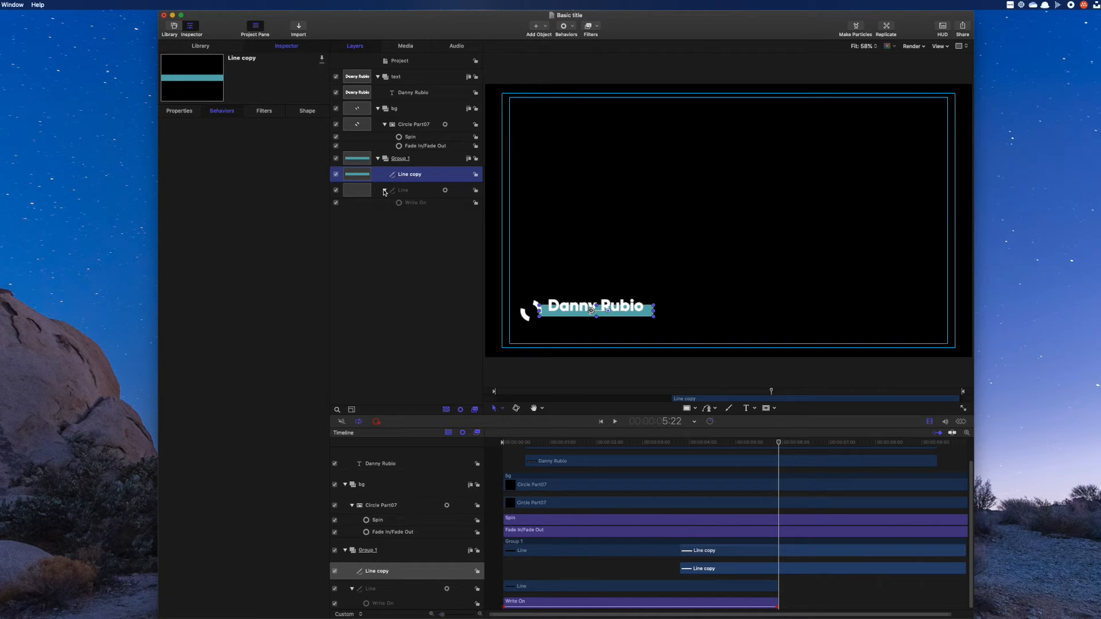
{"action": "left_click", "coordinate": [398, 204]}
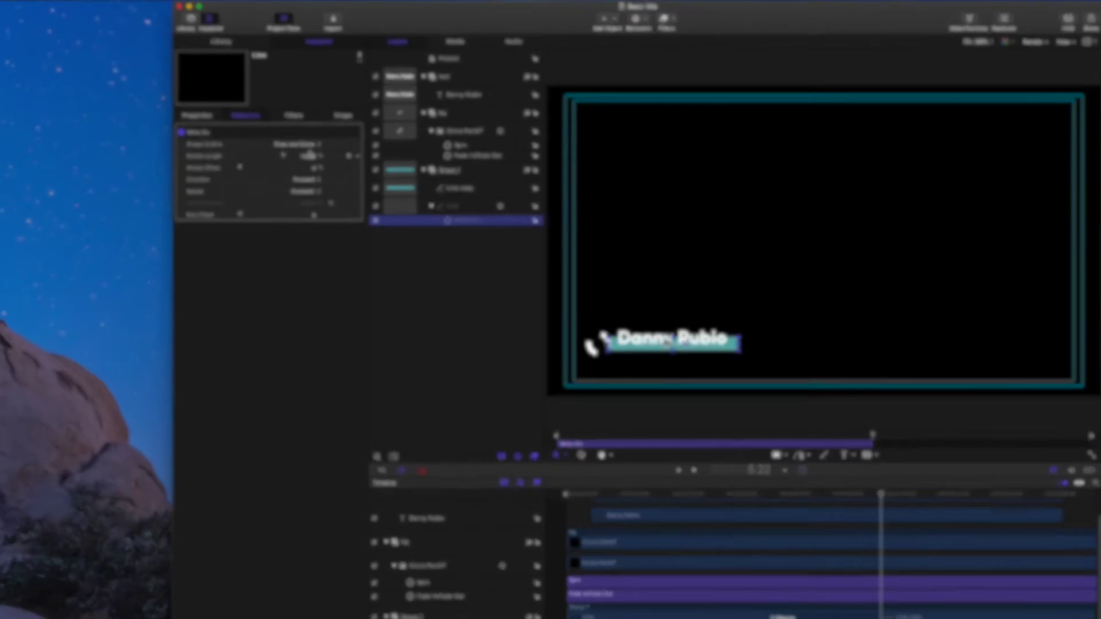
Set the Write On's Shape Outline to Draw and Speed to Ease Both
{"action": "left_click", "coordinate": [272, 136]}
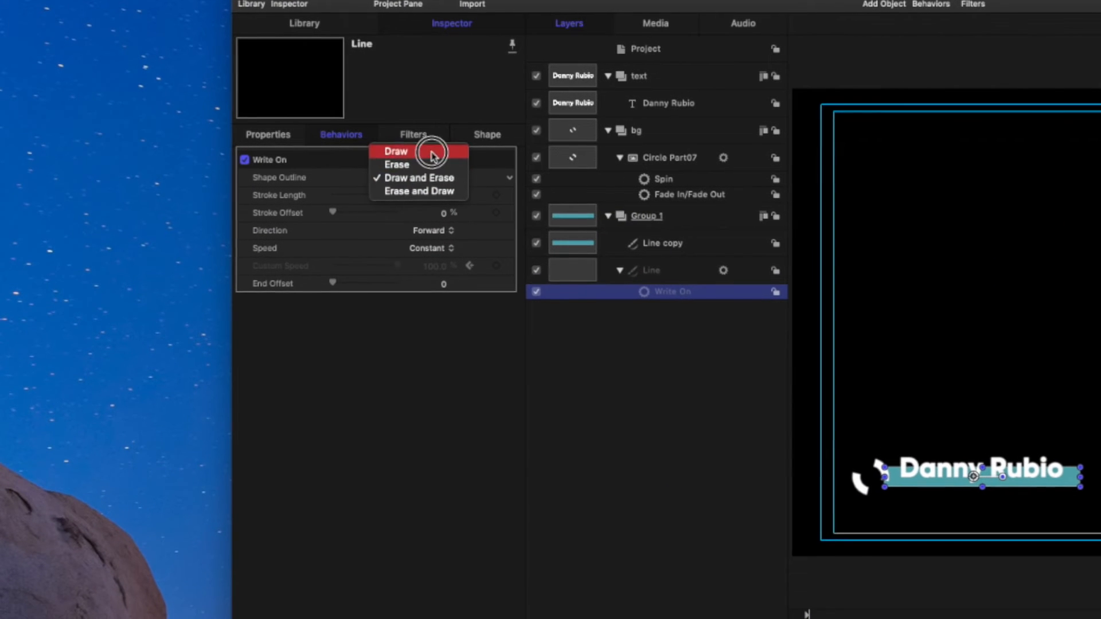
{"action": "left_click", "coordinate": [273, 122]}
{"action": "left_click", "coordinate": [435, 248]}
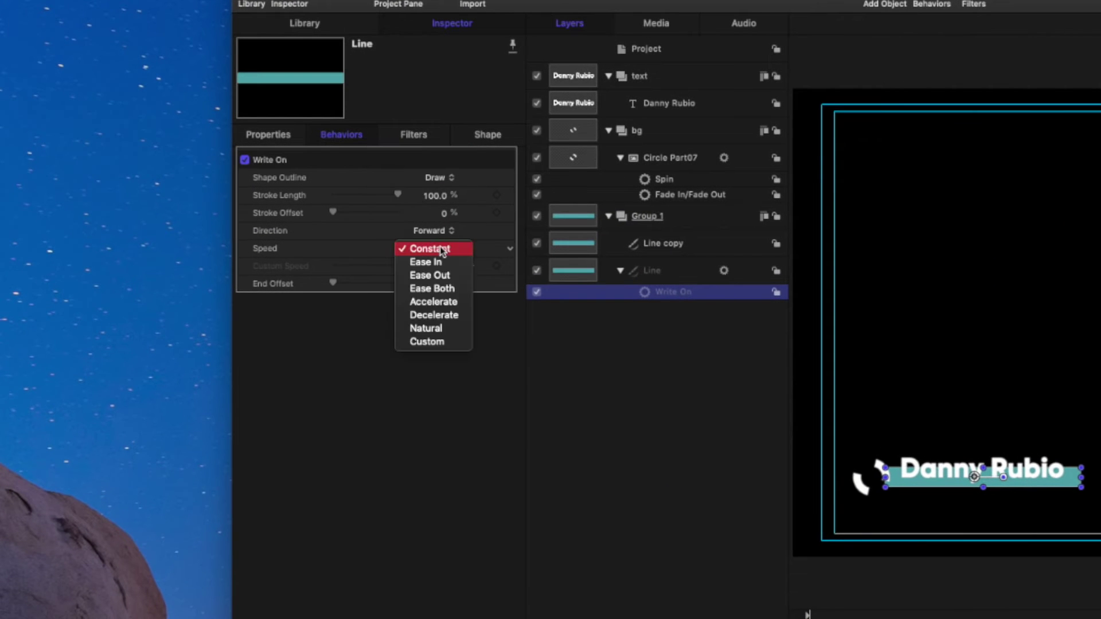
{"action": "left_click", "coordinate": [455, 288]}
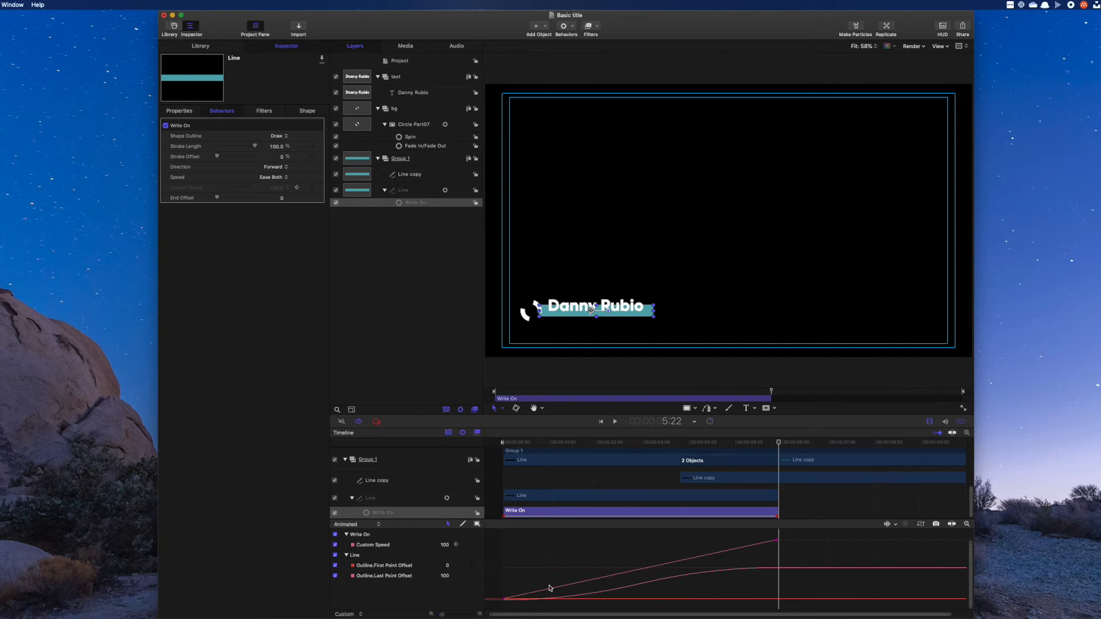
Trim the Write On's out point to the playhead near 1:00 and replay from the start
{"action": "left_click", "coordinate": [280, 177]}
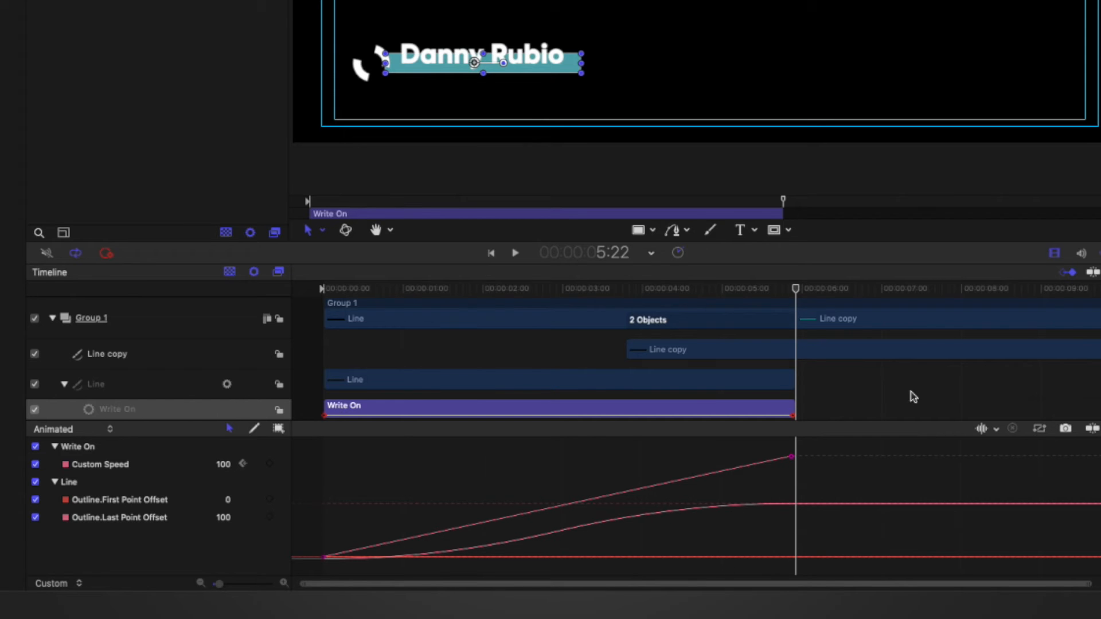
{"action": "left_click_drag", "start_coordinate": [784, 297], "coordinate": [443, 368]}
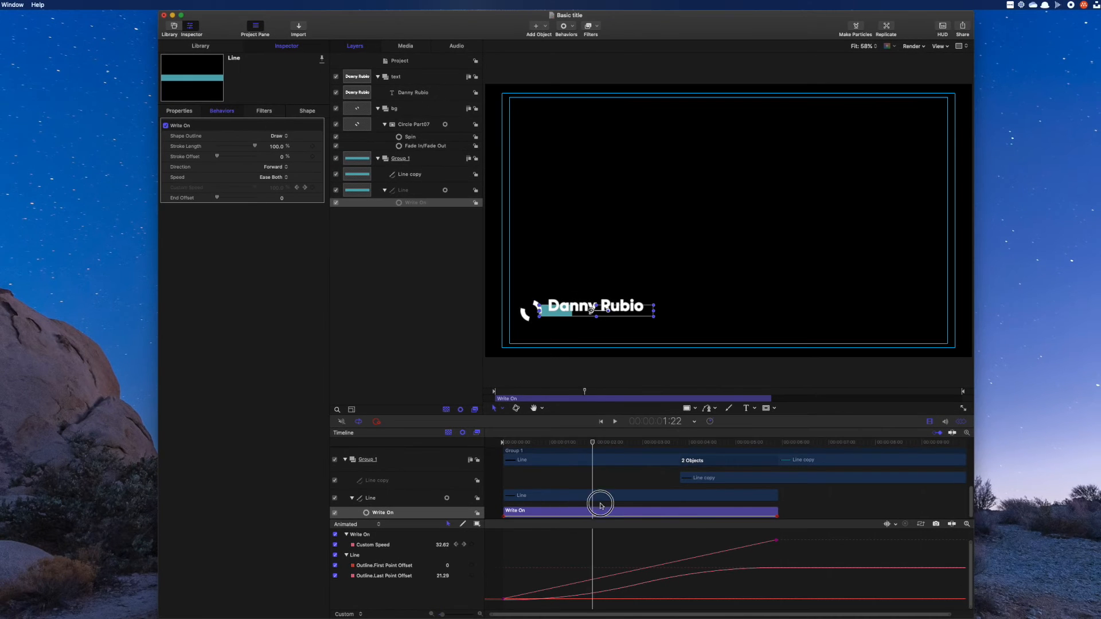
{"action": "mouse_move", "coordinate": [443, 369]}
{"action": "left_mouse_down"}
{"action": "mouse_move", "coordinate": [568, 503]}
{"action": "mouse_move", "coordinate": [550, 503]}
{"action": "left_mouse_up"}
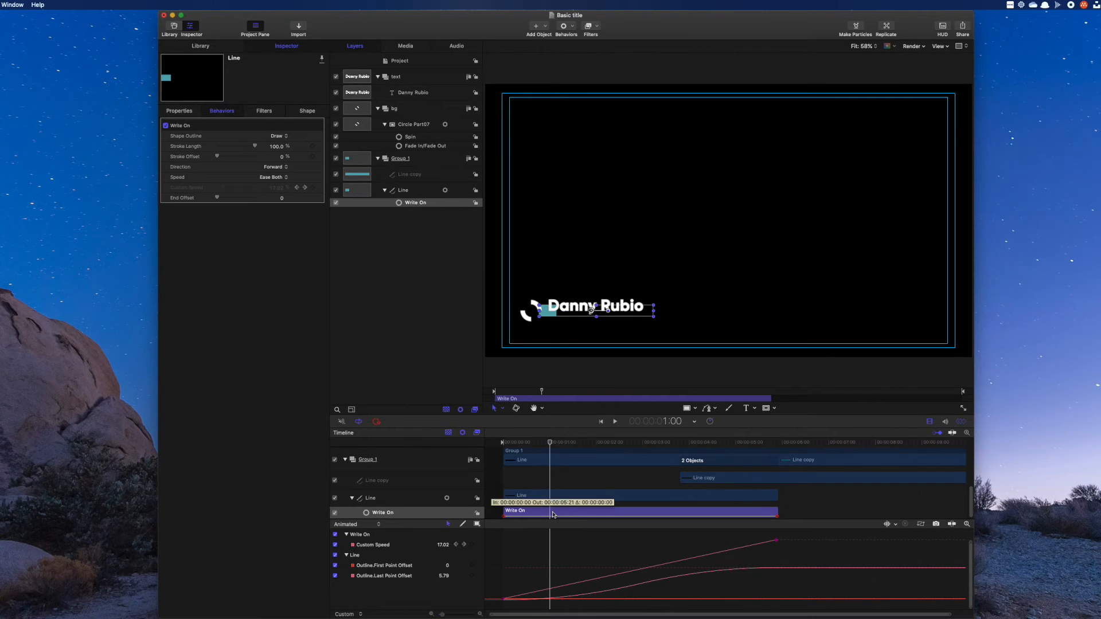
{"action": "key", "text": "alt+bracketright"}
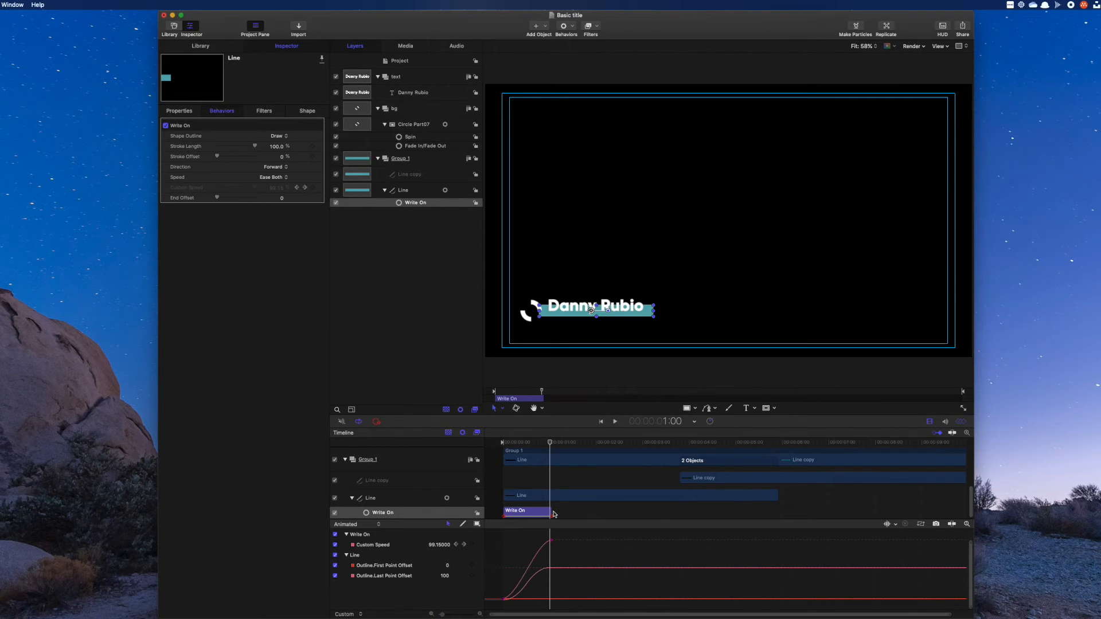
{"action": "key", "text": "Home"}
{"action": "key", "text": "space"}
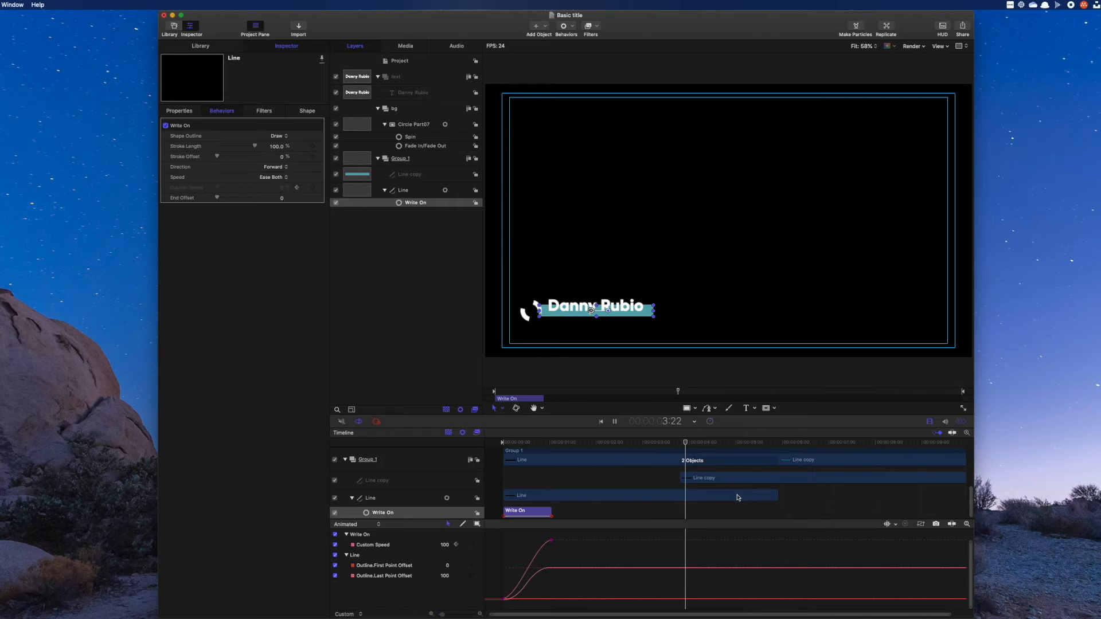
{"action": "key", "text": "space"}
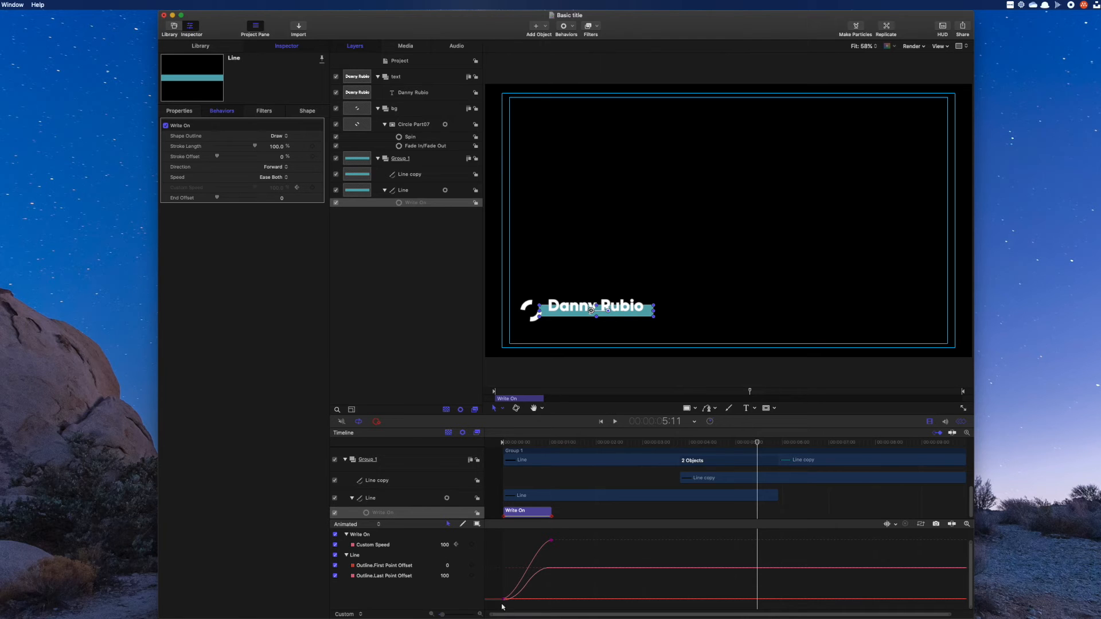
Drag Write On from the Library's Shape behaviors onto Line copy in the Timeline
{"action": "left_click", "coordinate": [765, 479]}
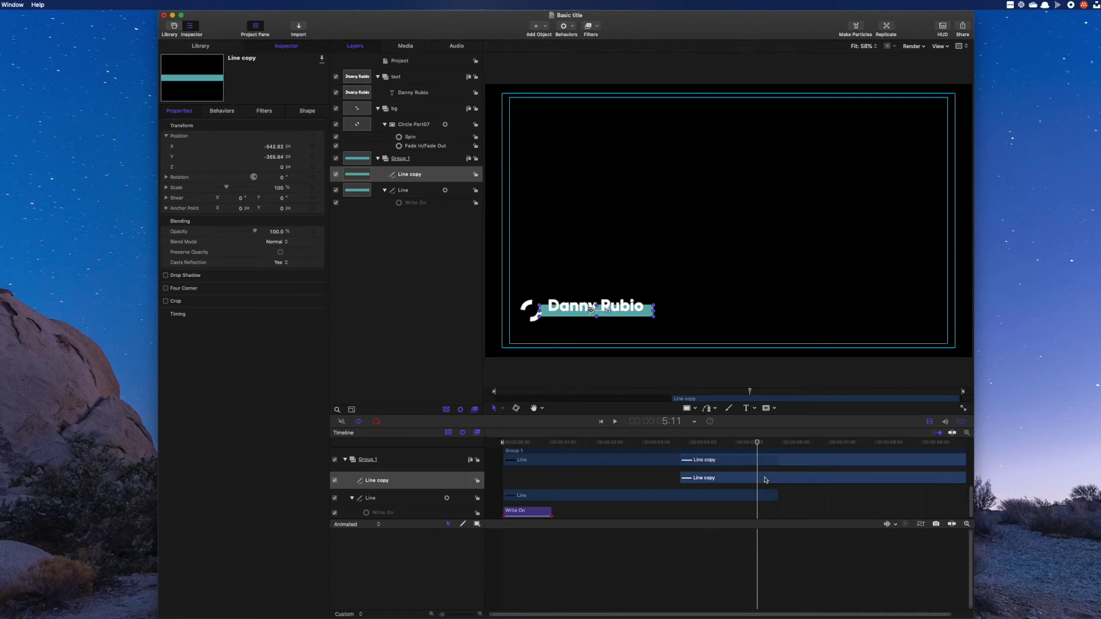
{"action": "left_click", "coordinate": [566, 31]}
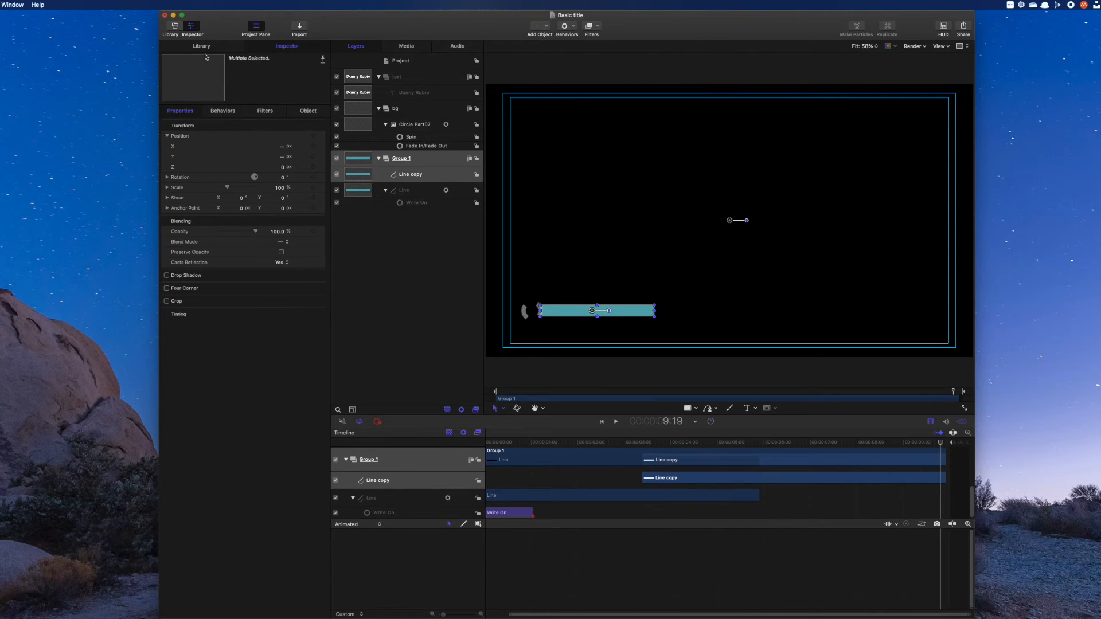
{"action": "left_click", "coordinate": [202, 45]}
{"action": "left_click", "coordinate": [197, 109]}
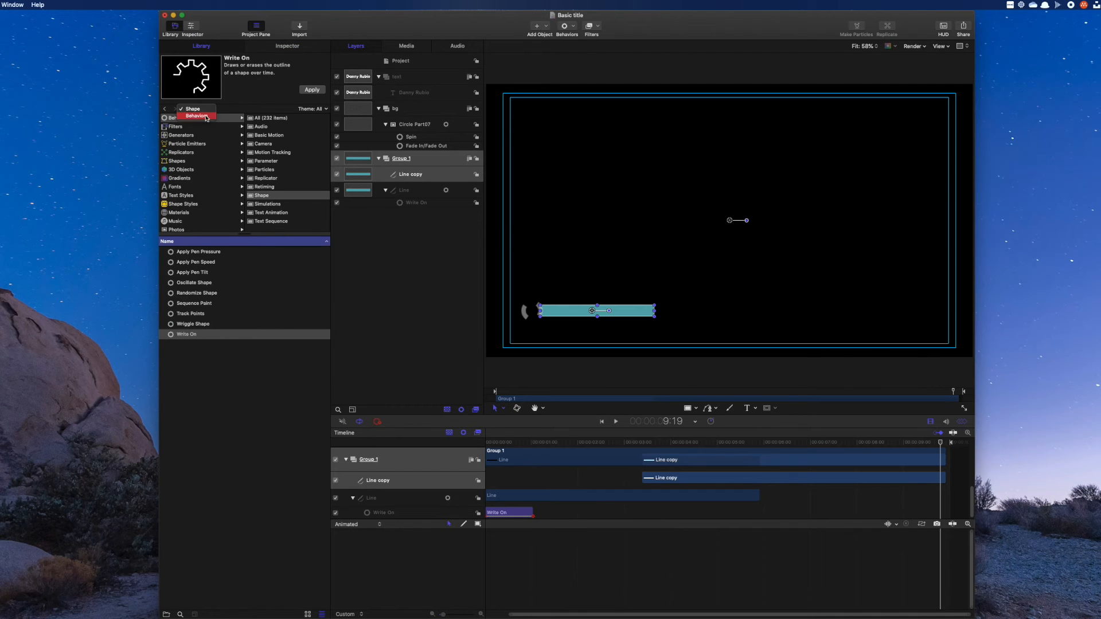
{"action": "left_click", "coordinate": [227, 304]}
{"action": "left_click_drag", "start_coordinate": [187, 335], "coordinate": [663, 480]}
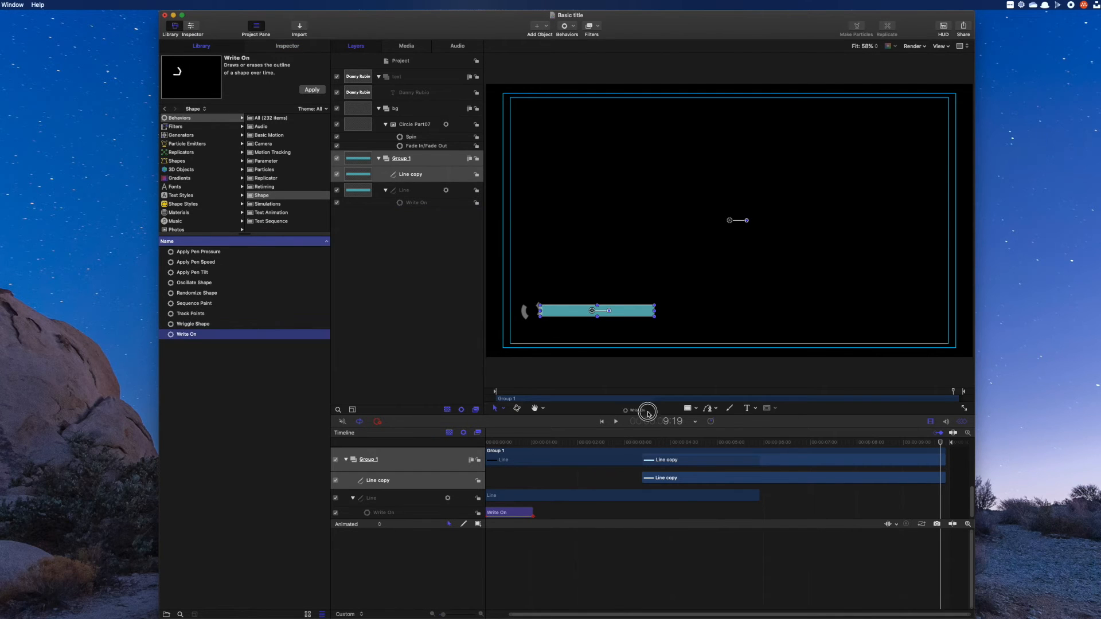
{"action": "left_click_drag", "start_coordinate": [749, 493], "coordinate": [746, 494]}
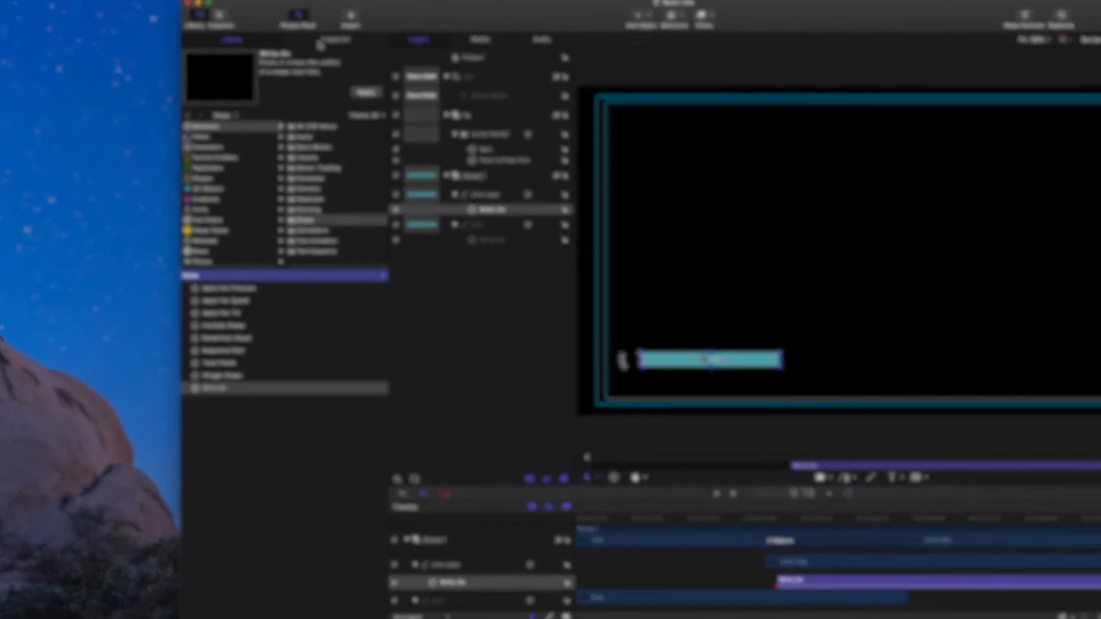
{"action": "left_click", "coordinate": [287, 46]}
Set Line copy's Write On to Erase, Direction Reverse, Speed Ease Both
{"action": "left_click", "coordinate": [443, 178]}
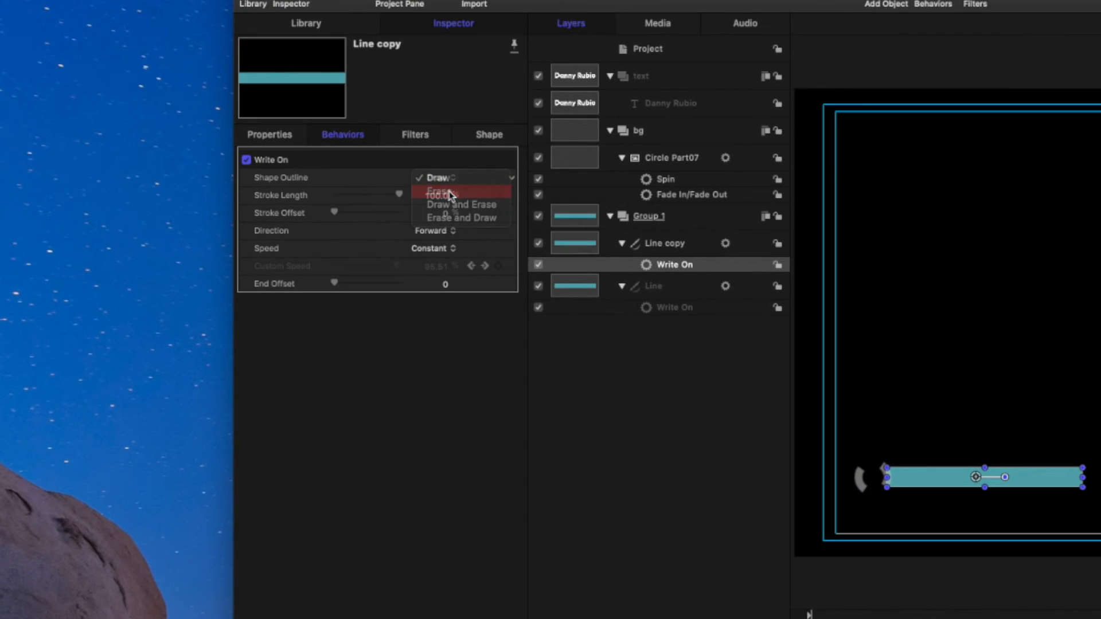
{"action": "left_click", "coordinate": [451, 191]}
{"action": "left_click", "coordinate": [435, 230]}
{"action": "left_click", "coordinate": [442, 246]}
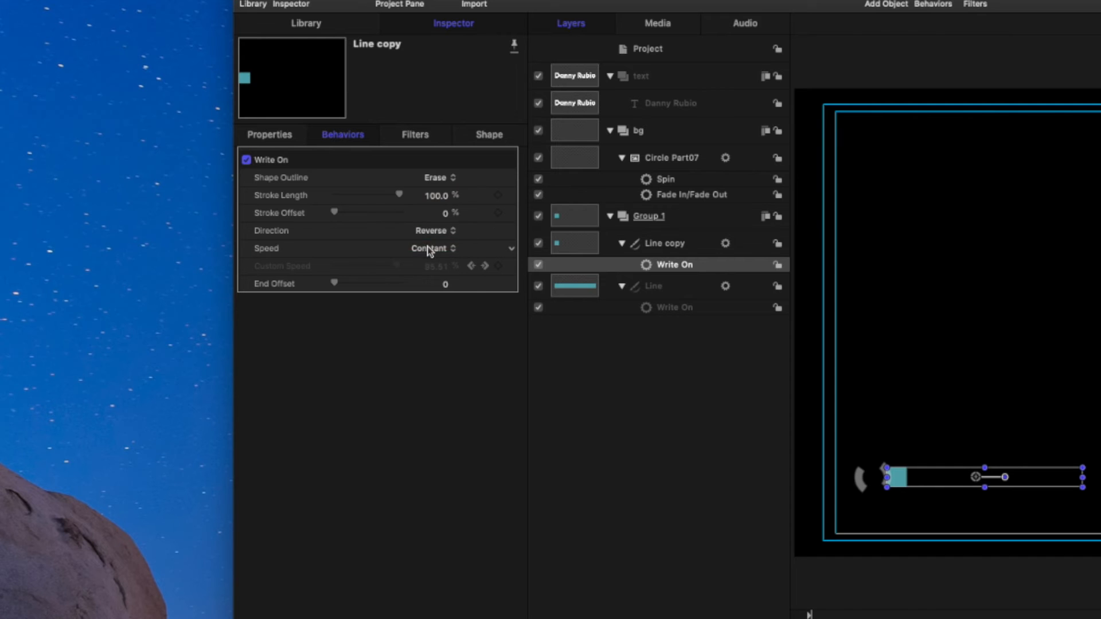
{"action": "left_click", "coordinate": [456, 298]}
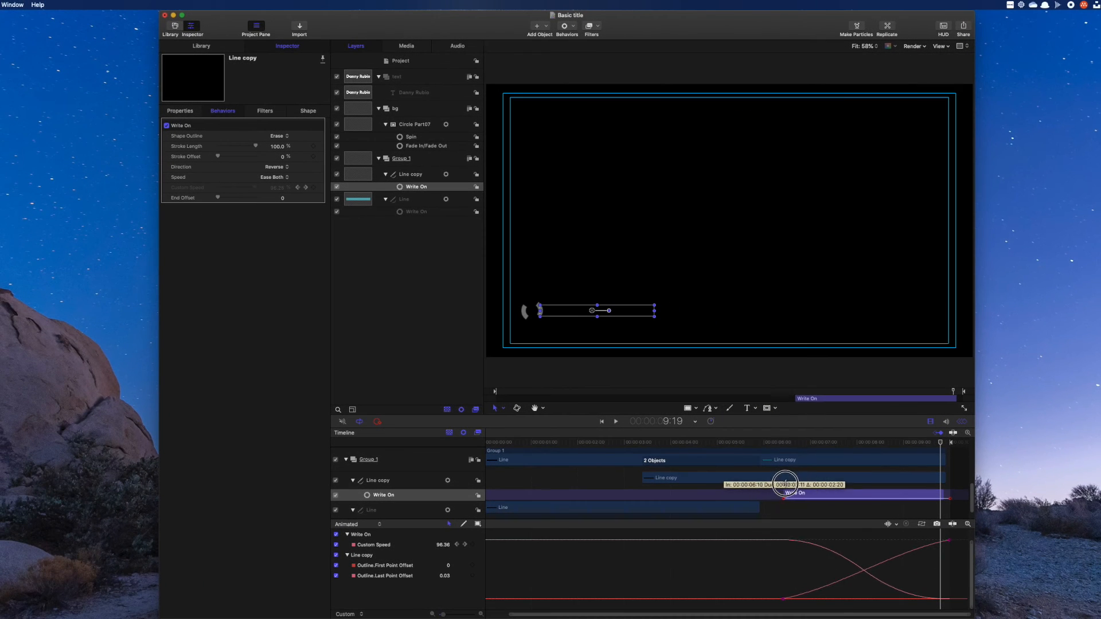
Move the erase Write On bar to the end of the timeline and preview the full line animation
{"action": "left_click_drag", "start_coordinate": [783, 474], "coordinate": [877, 469]}
{"action": "left_click", "coordinate": [812, 447]}
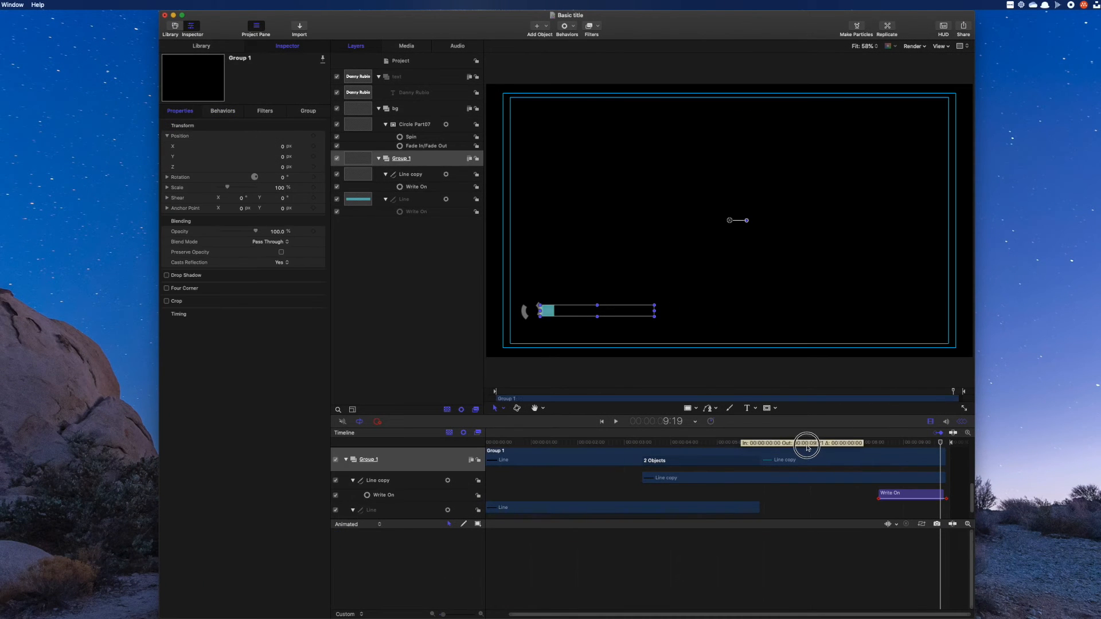
{"action": "left_click", "coordinate": [779, 446]}
{"action": "key", "text": "space"}
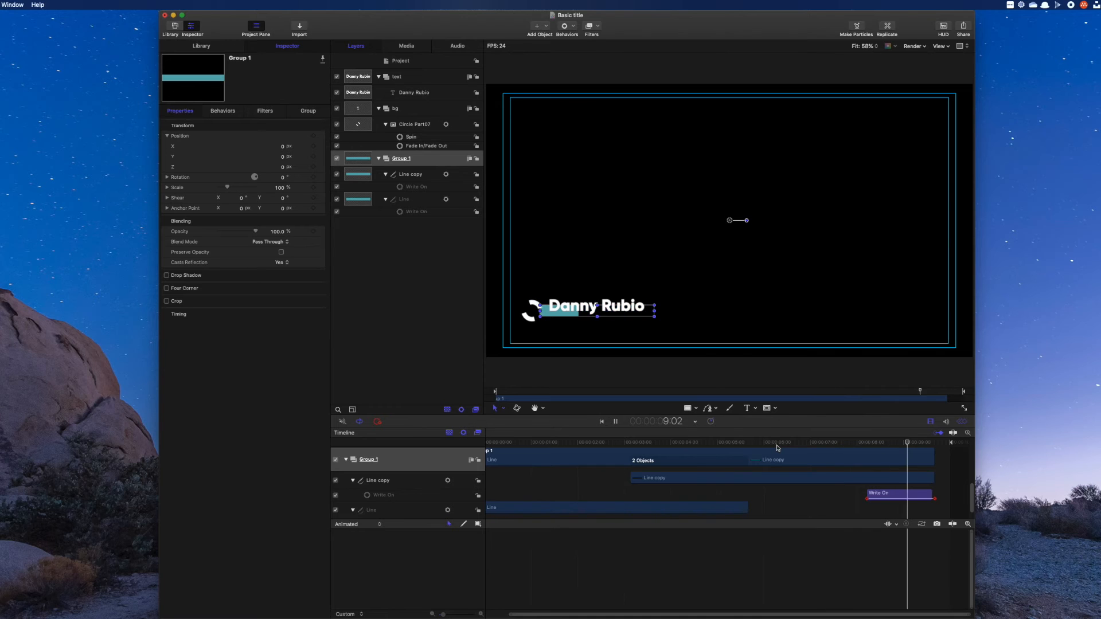
{"action": "left_click", "coordinate": [582, 374]}
{"action": "left_click", "coordinate": [616, 421]}
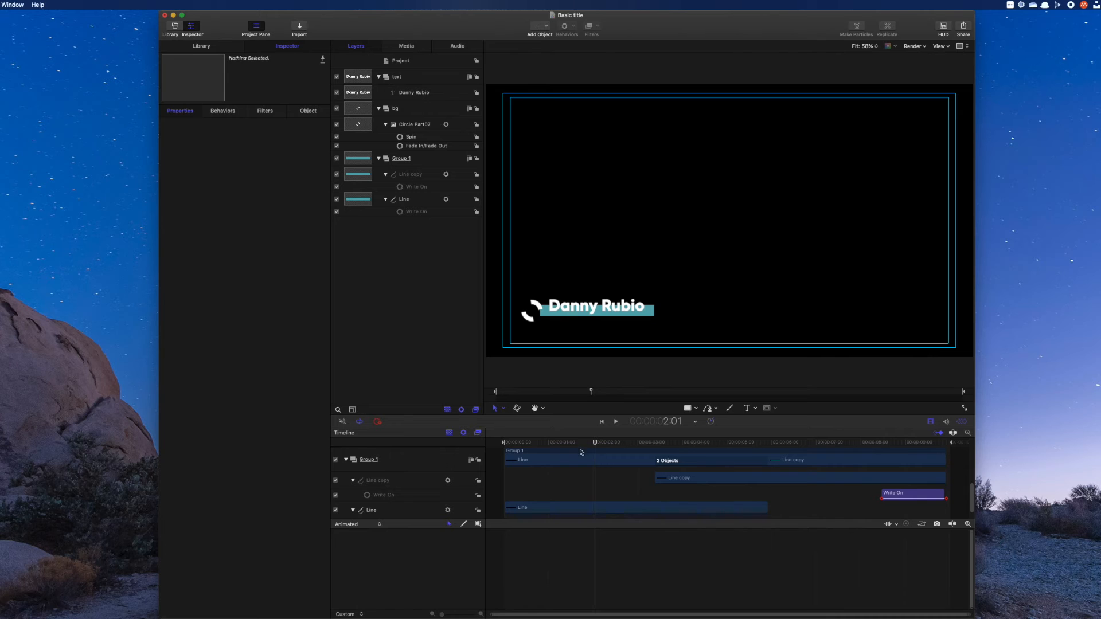
{"action": "scroll", "coordinate": [580, 470], "scroll_direction": "up", "scroll_amount": 5}
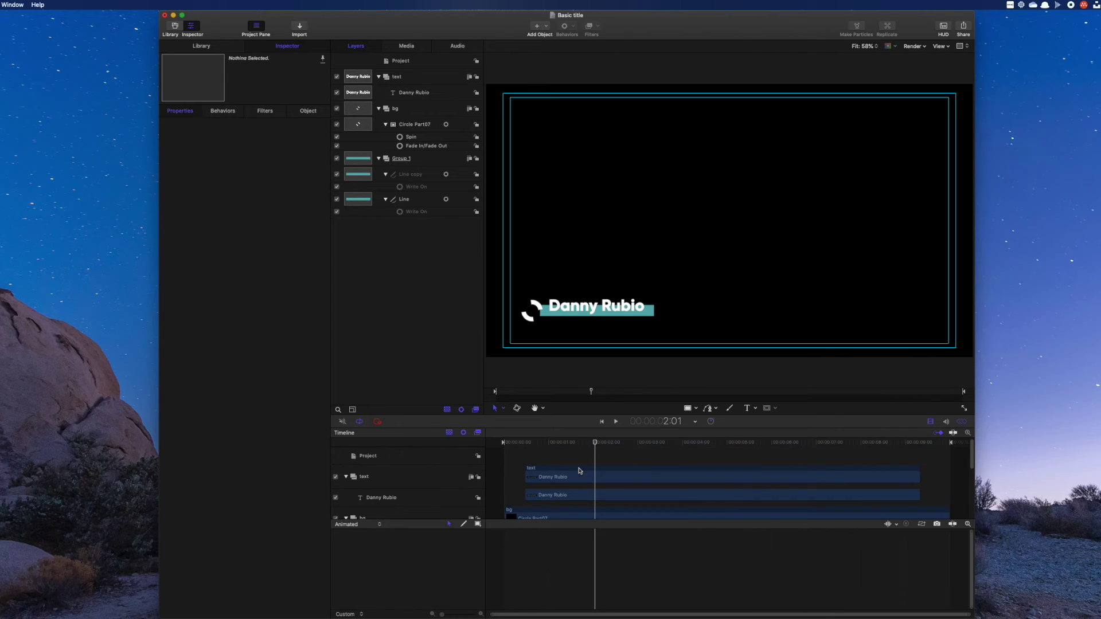
{"action": "left_click_drag", "start_coordinate": [596, 440], "coordinate": [530, 442]}
{"action": "left_click", "coordinate": [536, 478]}
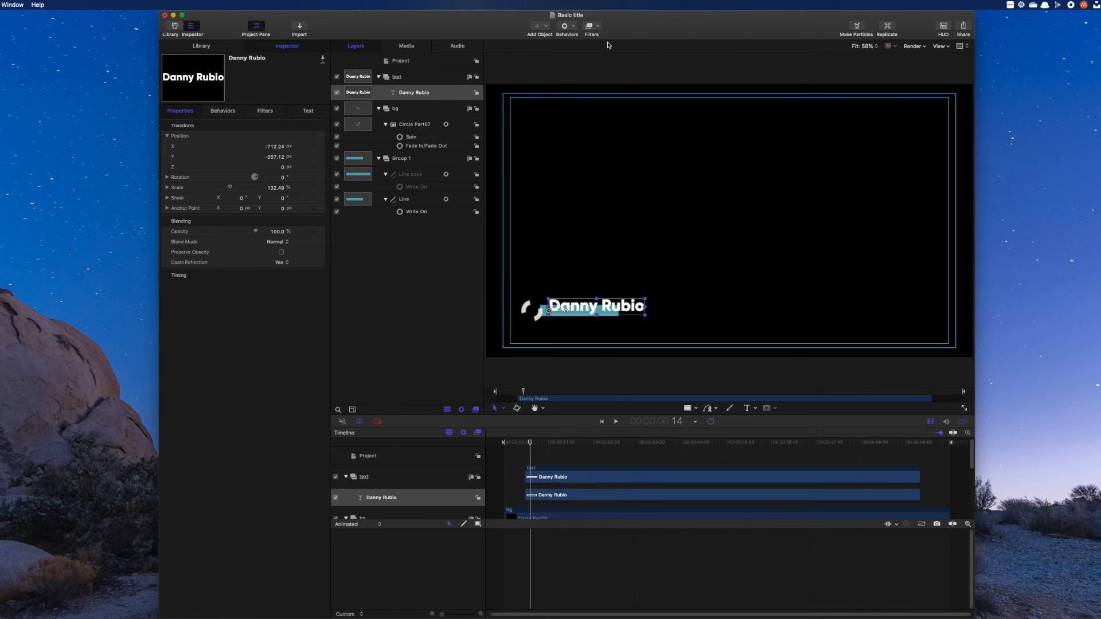
{"action": "left_click", "coordinate": [574, 30]}
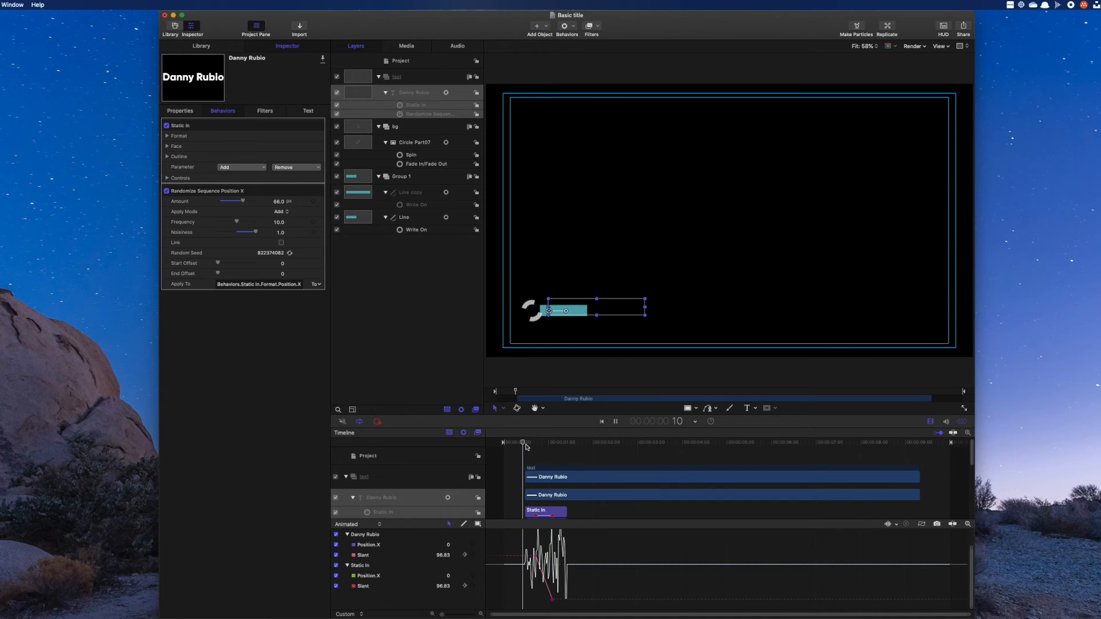
{"action": "key", "text": "space"}
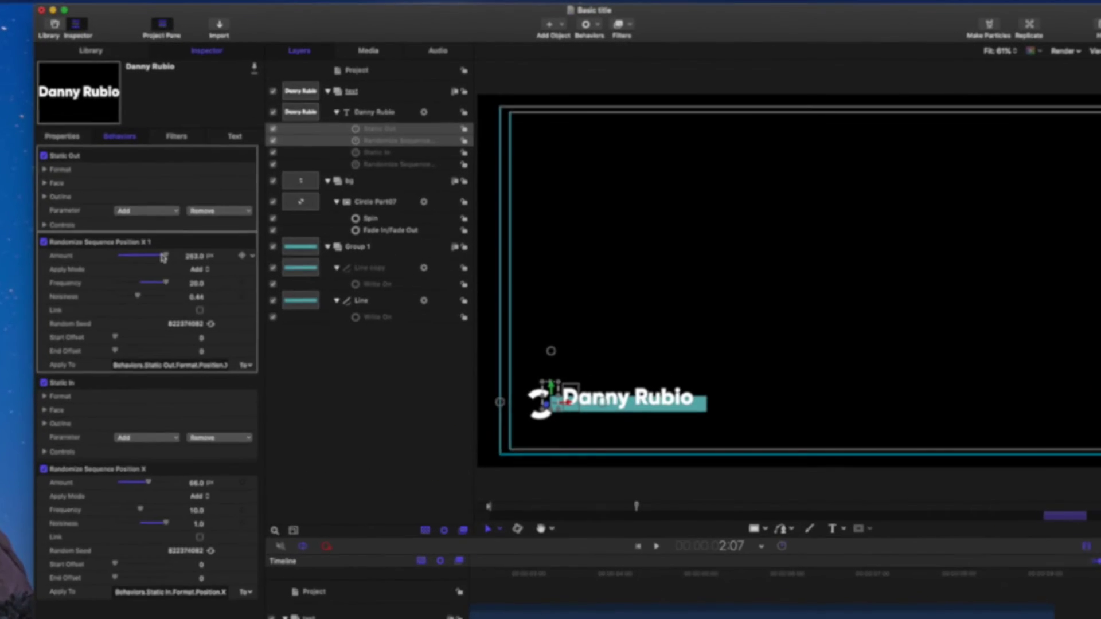
Set Static Out's jitter to 52 px, frequency 12, and generate a new random seed
{"action": "left_click_drag", "start_coordinate": [258, 201], "coordinate": [240, 201]}
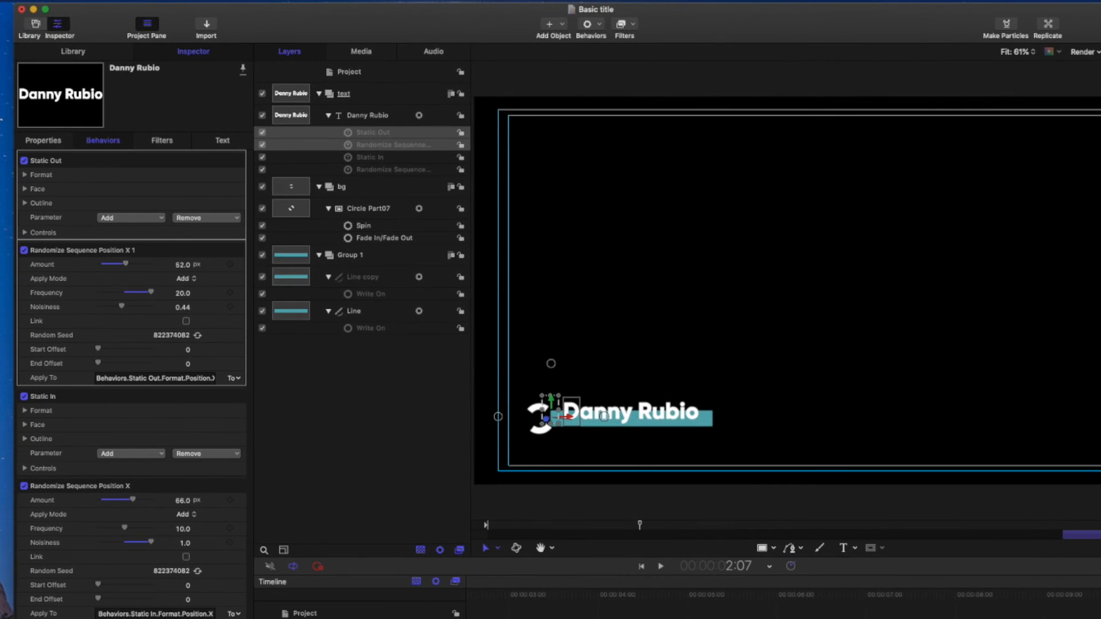
{"action": "key", "text": "space"}
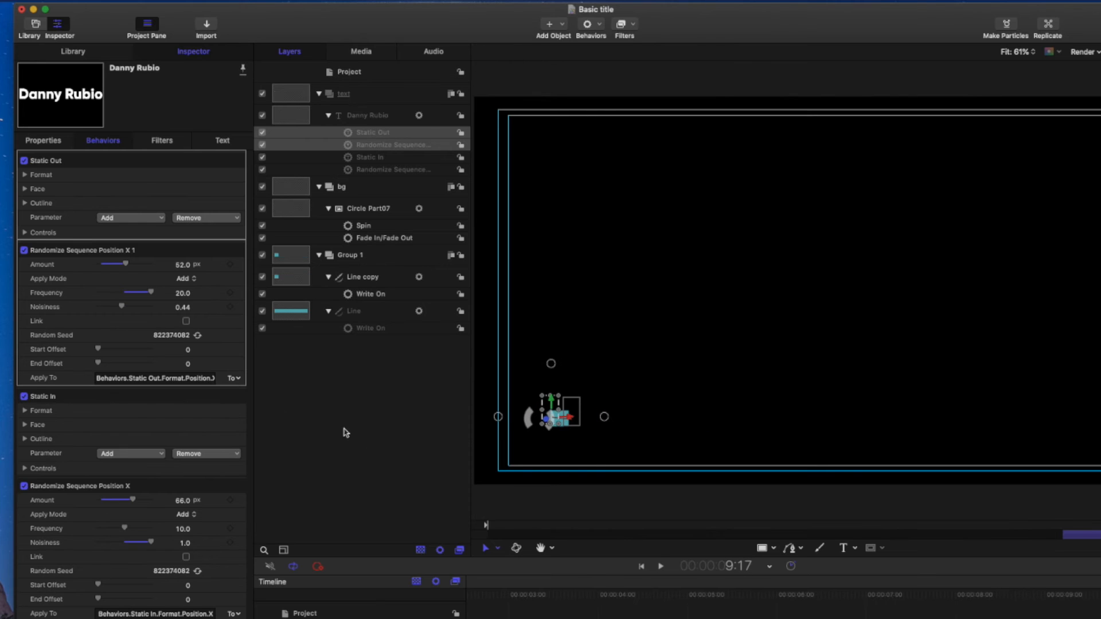
{"action": "left_click_drag", "start_coordinate": [151, 293], "coordinate": [128, 293]}
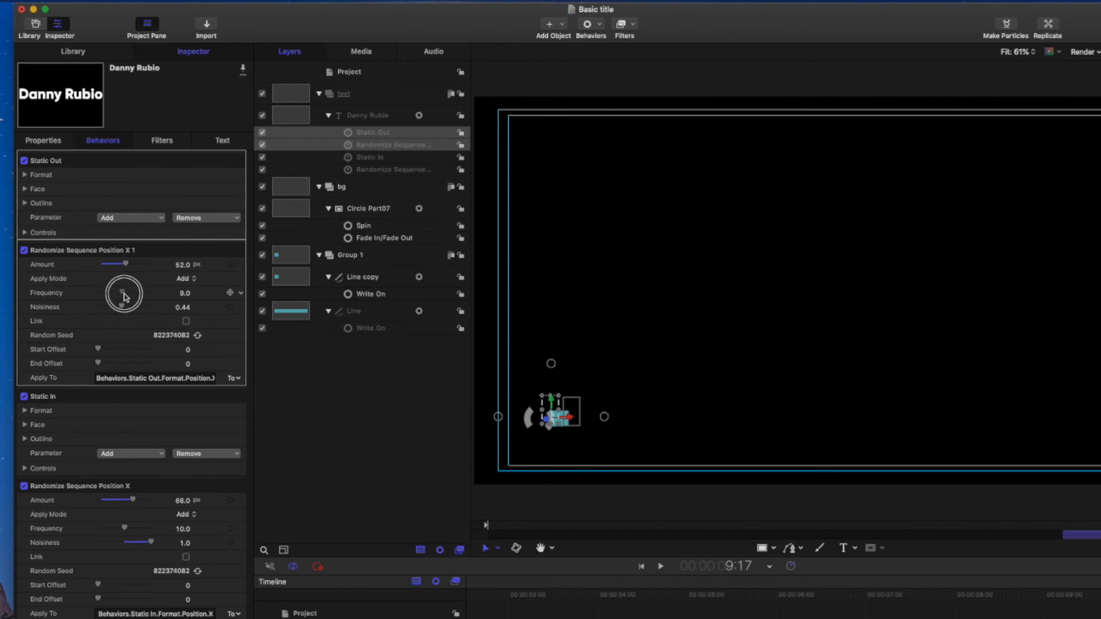
{"action": "key", "text": "space"}
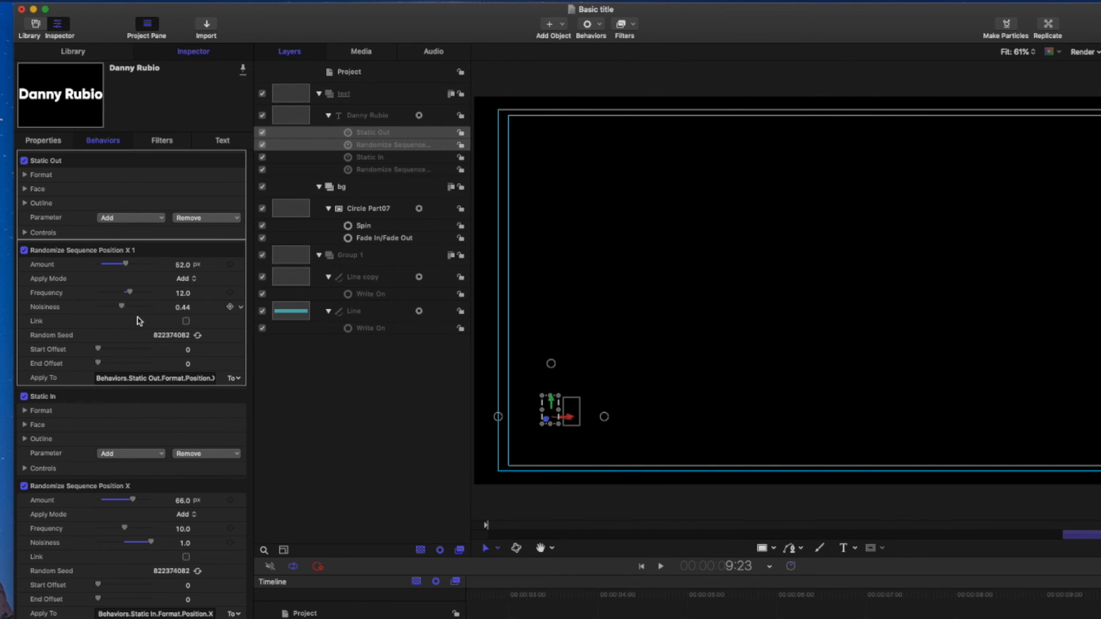
{"action": "left_click", "coordinate": [199, 336]}
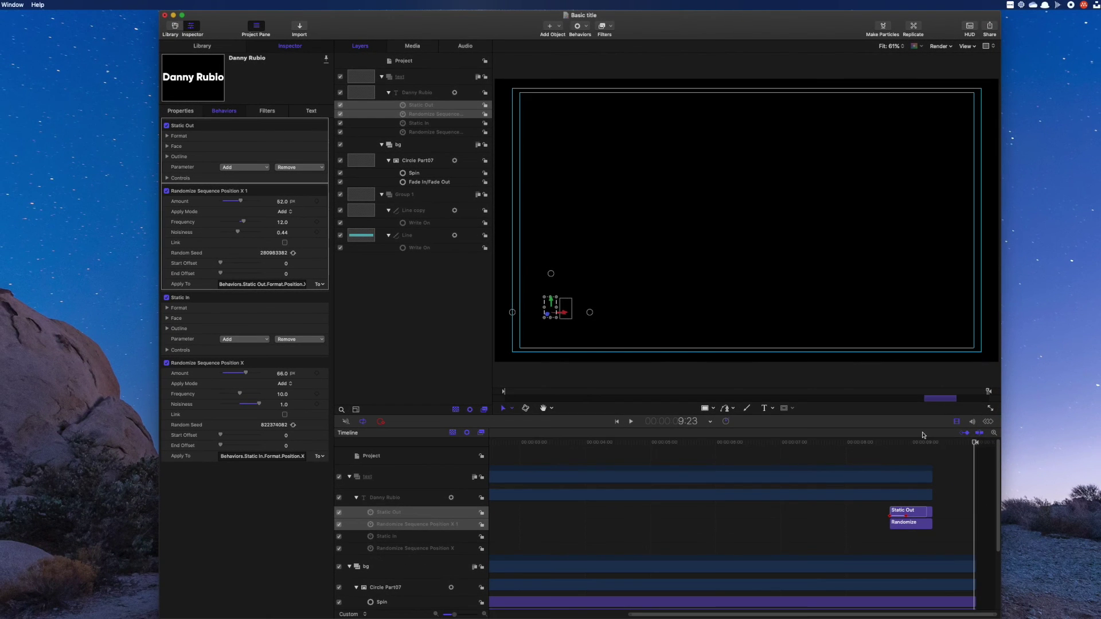
Start Static Out slightly earlier and scrub through the title's glitch-out exit
{"action": "left_click", "coordinate": [890, 444]}
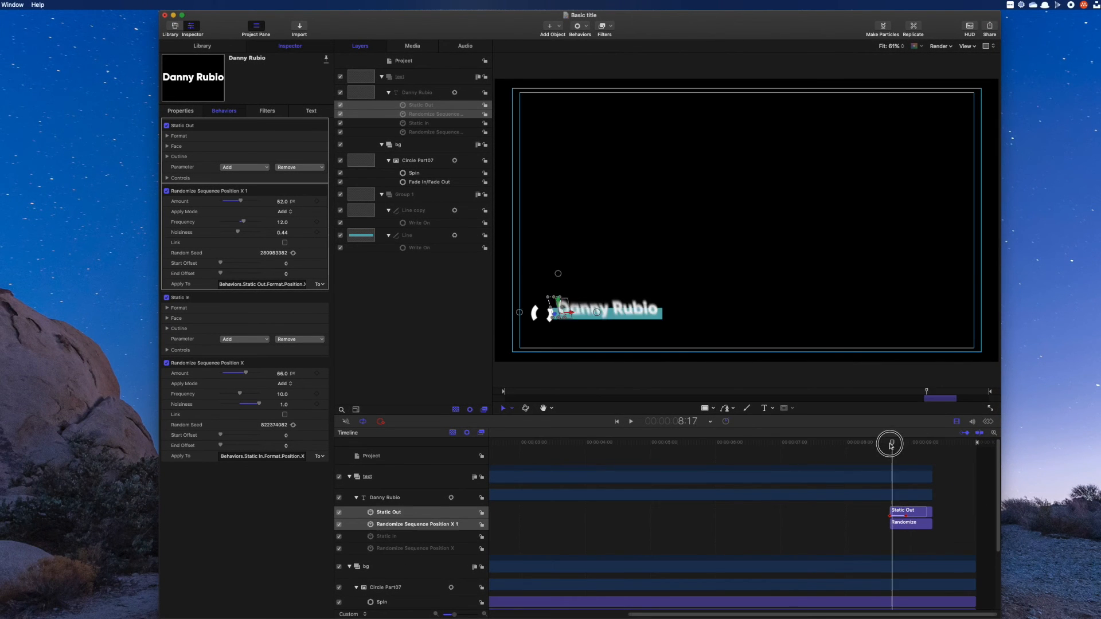
{"action": "key", "text": "space"}
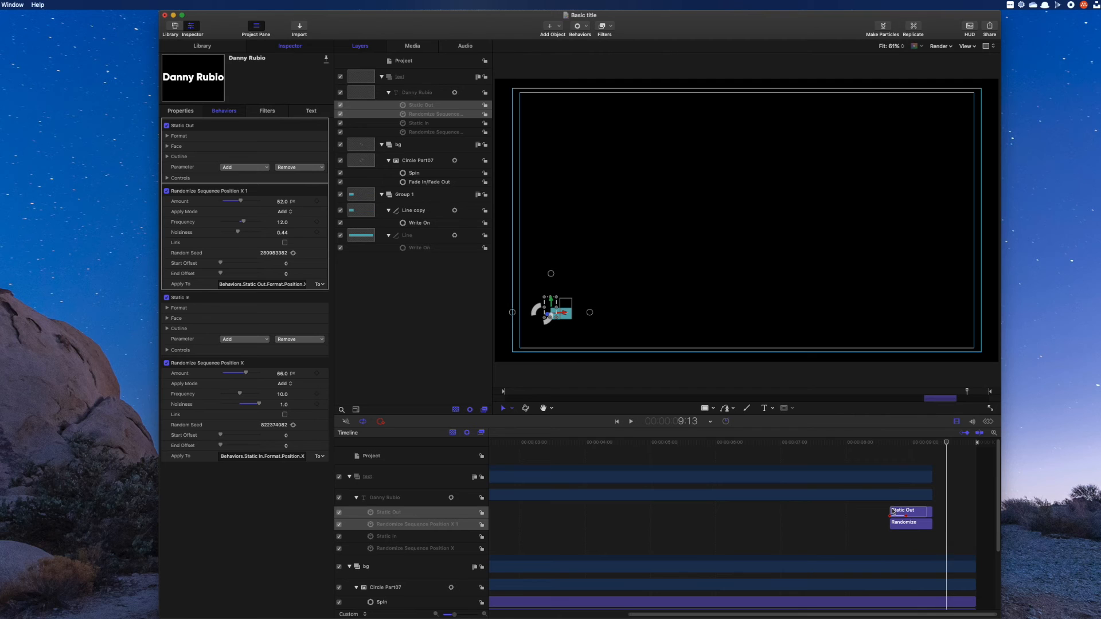
{"action": "left_click_drag", "start_coordinate": [891, 512], "coordinate": [866, 512]}
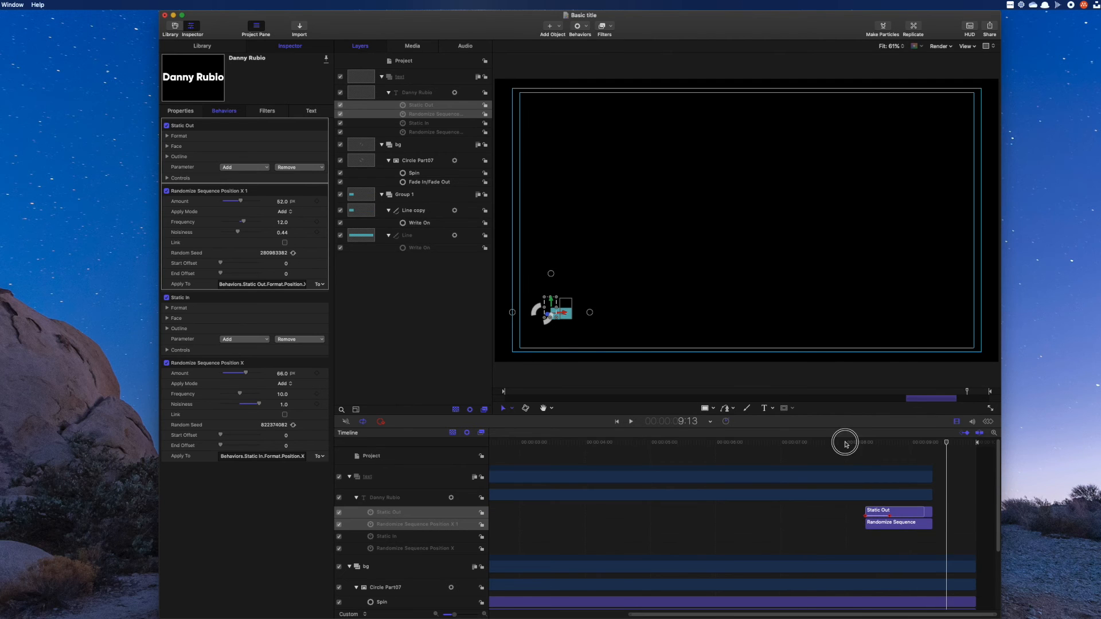
{"action": "left_click_drag", "start_coordinate": [845, 445], "coordinate": [889, 444]}
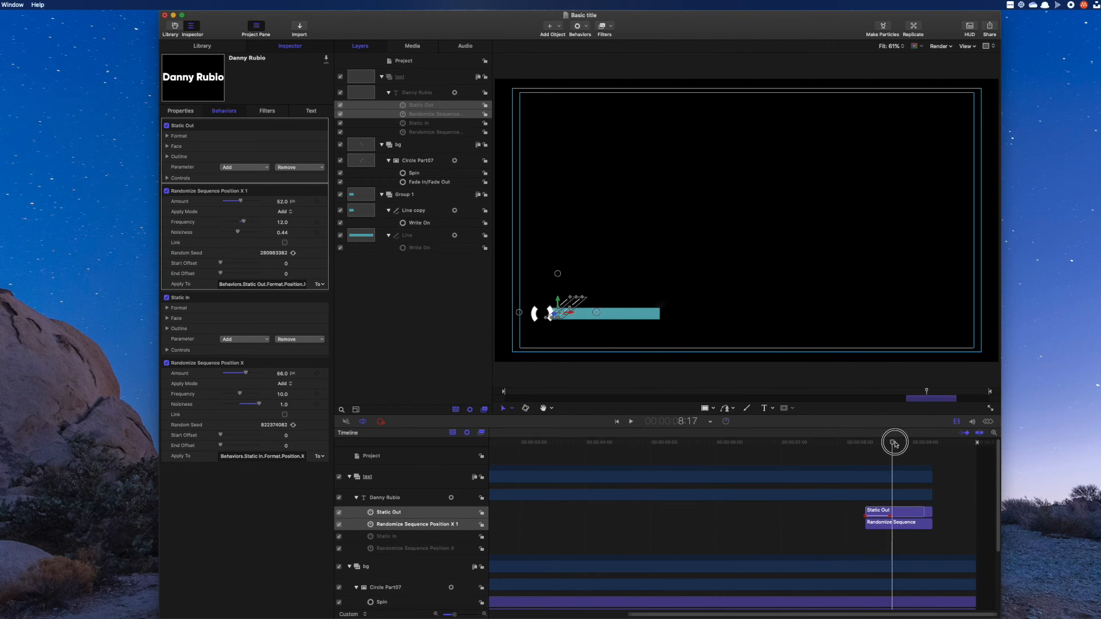
{"action": "left_click_drag", "start_coordinate": [894, 443], "coordinate": [991, 455]}
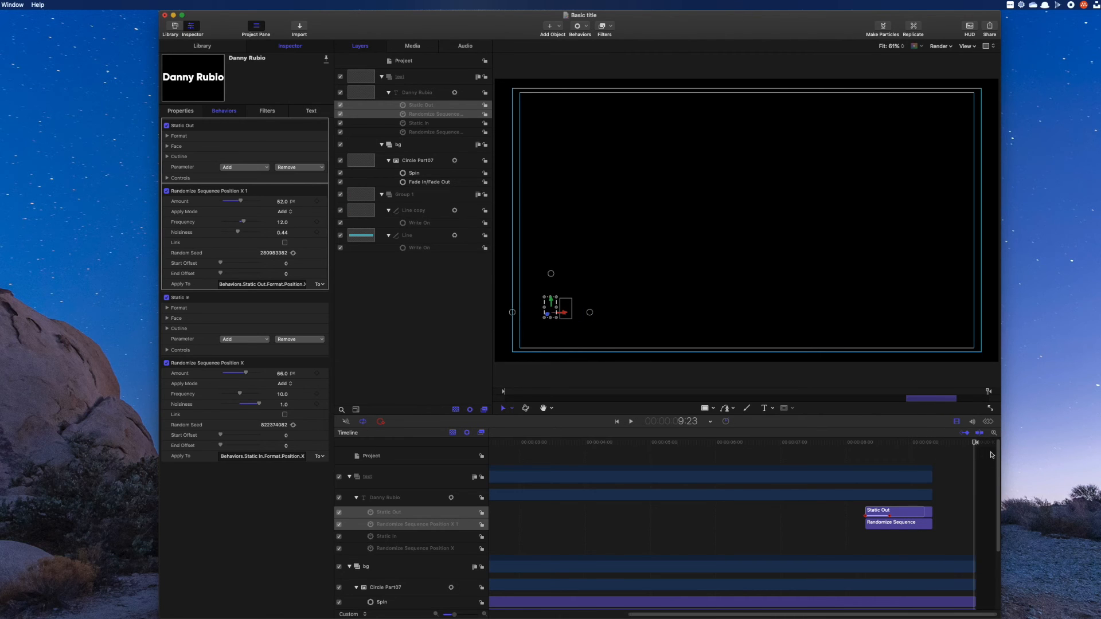
{"action": "key", "text": "shift+z"}
Preview the title from the start, then jump ahead to watch the exit again
{"action": "left_click_drag", "start_coordinate": [534, 445], "coordinate": [488, 445]}
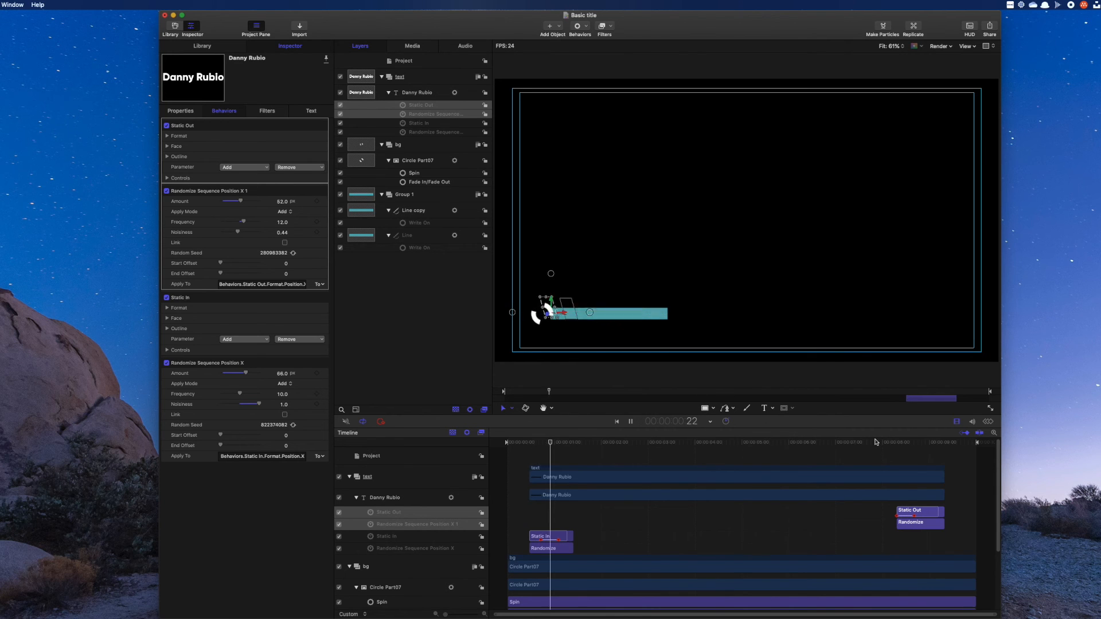
{"action": "key", "text": "space"}
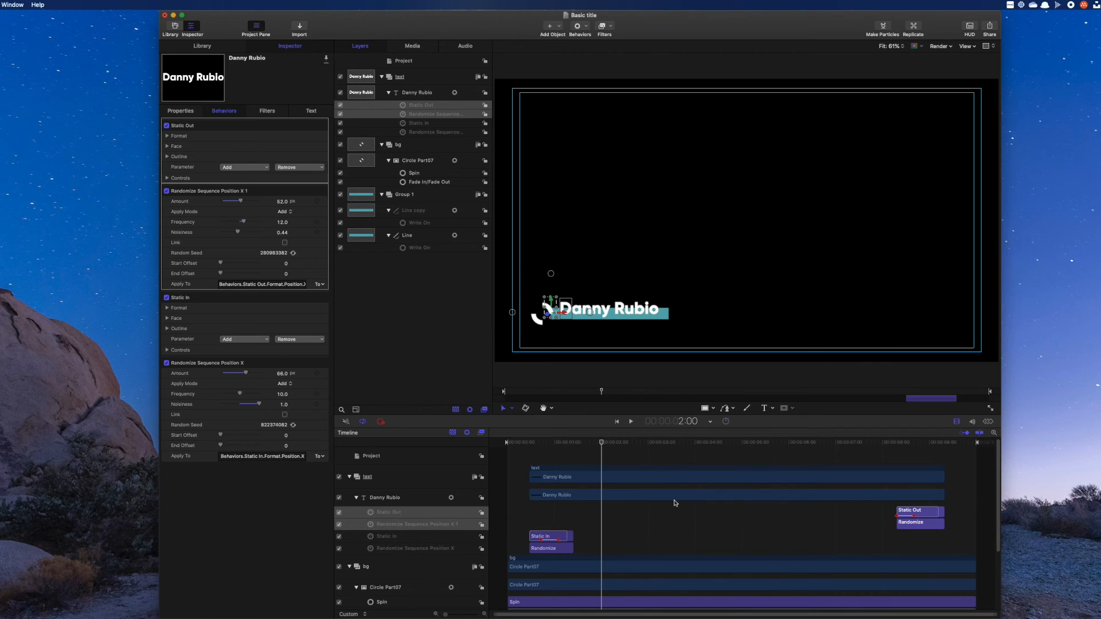
{"action": "left_click_drag", "start_coordinate": [902, 446], "coordinate": [918, 445]}
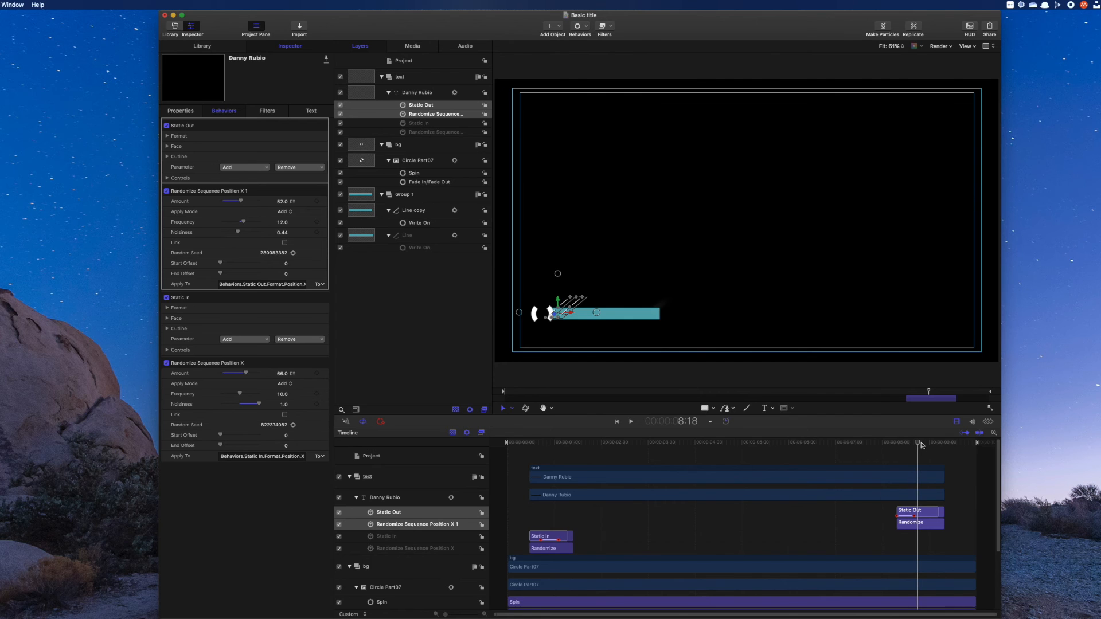
{"action": "mouse_move", "coordinate": [921, 444]}
{"action": "left_mouse_down"}
{"action": "mouse_move", "coordinate": [962, 449]}
{"action": "mouse_move", "coordinate": [585, 442]}
{"action": "mouse_move", "coordinate": [555, 463]}
{"action": "left_mouse_up"}
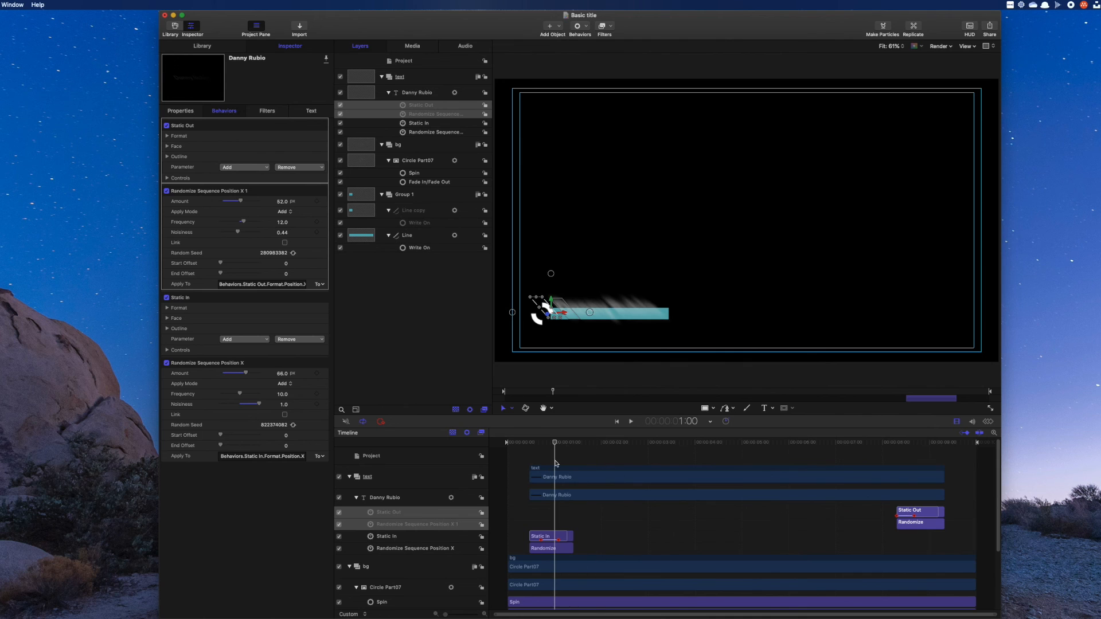
{"action": "left_click", "coordinate": [583, 27]}
{"action": "mouse_move", "coordinate": [603, 153]}
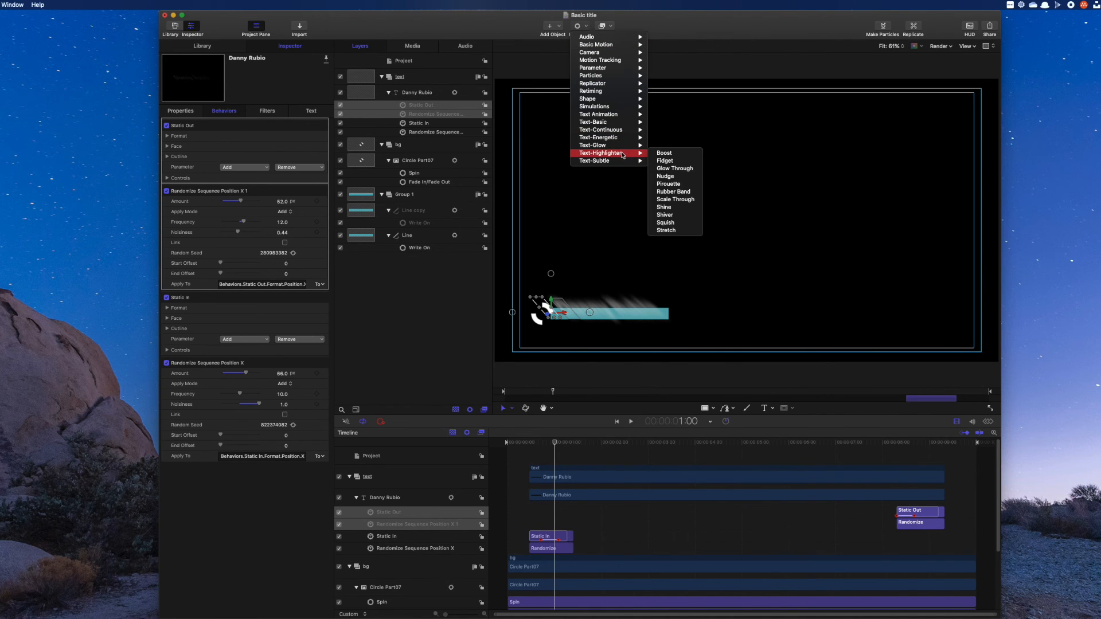
Browse the Library's Text Sequence behaviors, previewing Gooey In under Text-Glow
{"action": "left_click", "coordinate": [240, 83]}
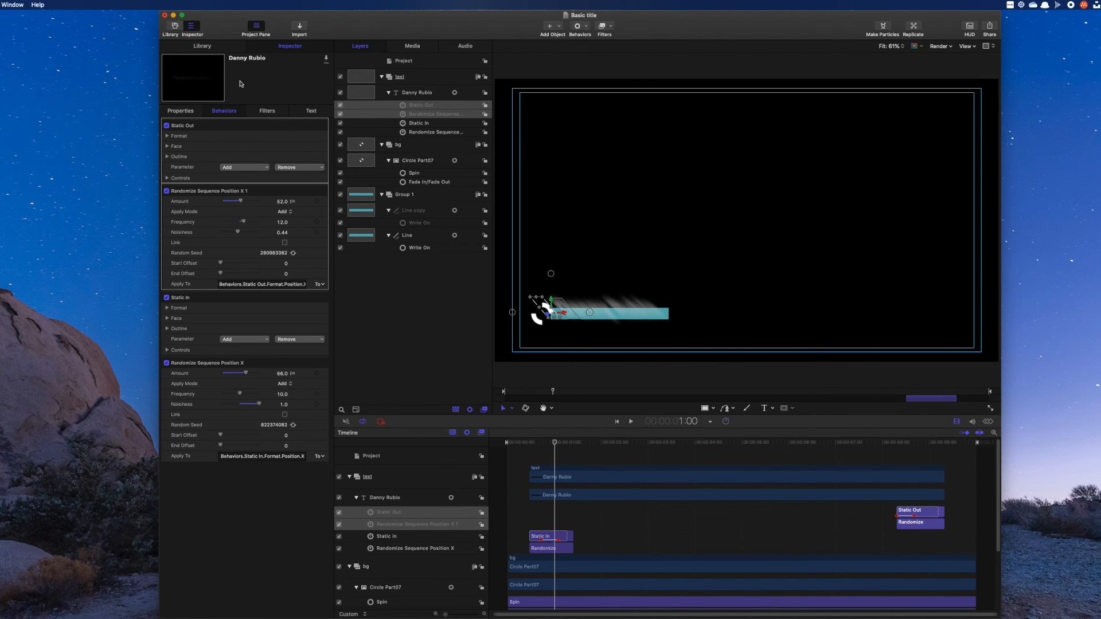
{"action": "left_click", "coordinate": [226, 47]}
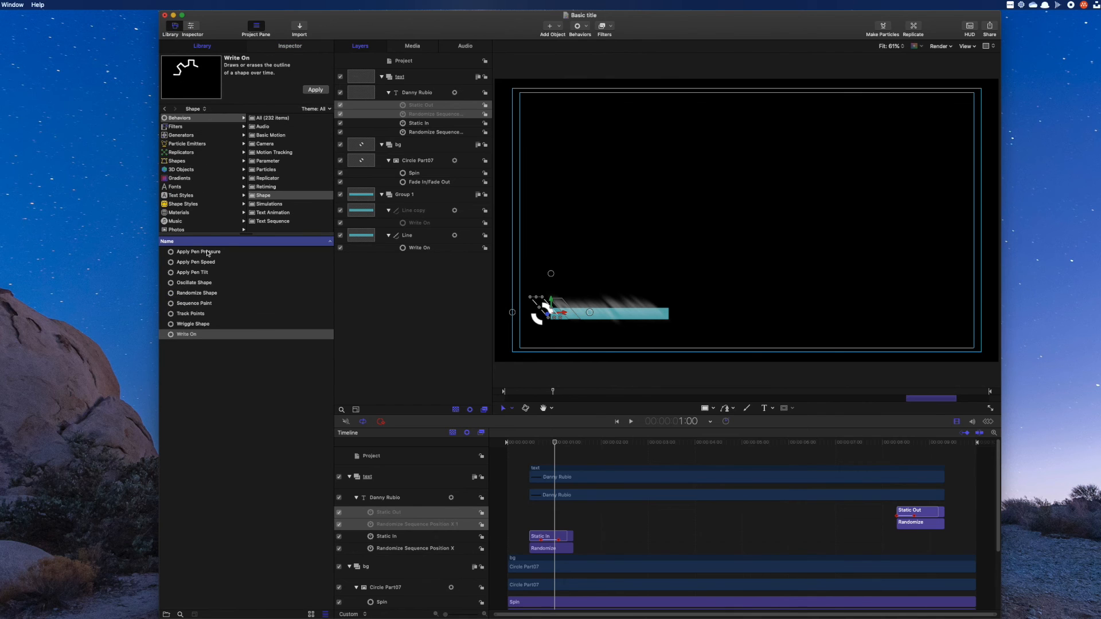
{"action": "left_click", "coordinate": [289, 212]}
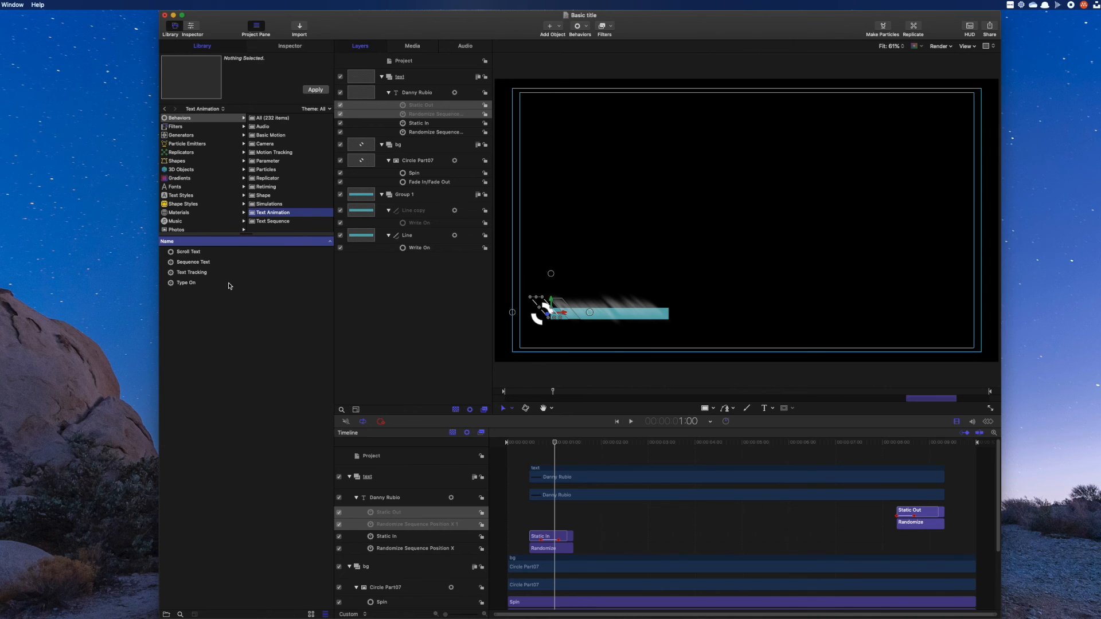
{"action": "left_click", "coordinate": [274, 221]}
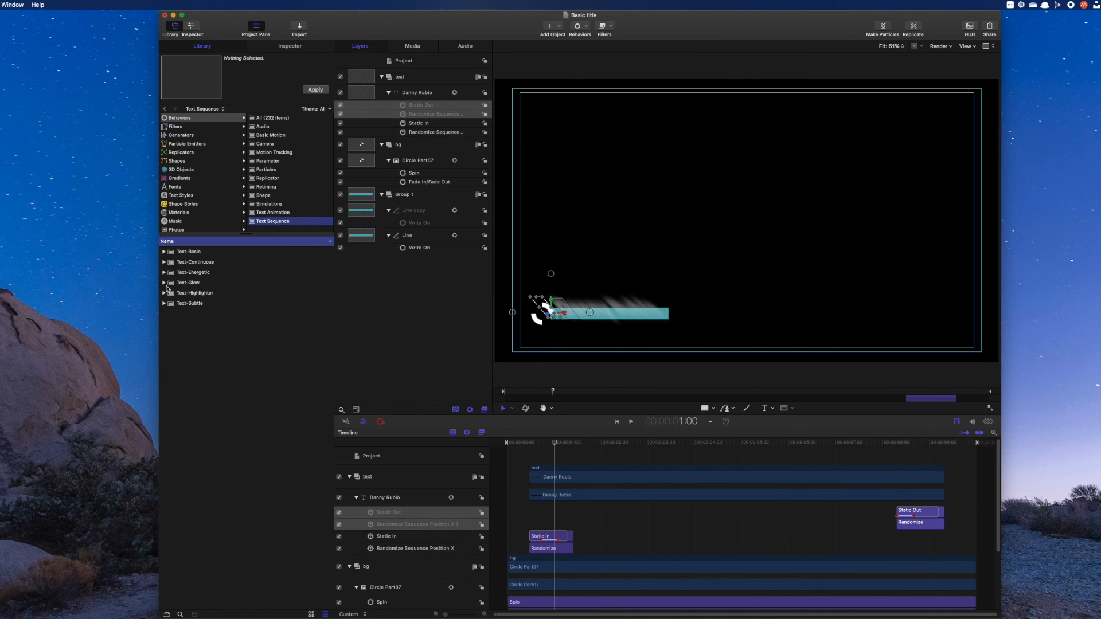
{"action": "left_click", "coordinate": [165, 283]}
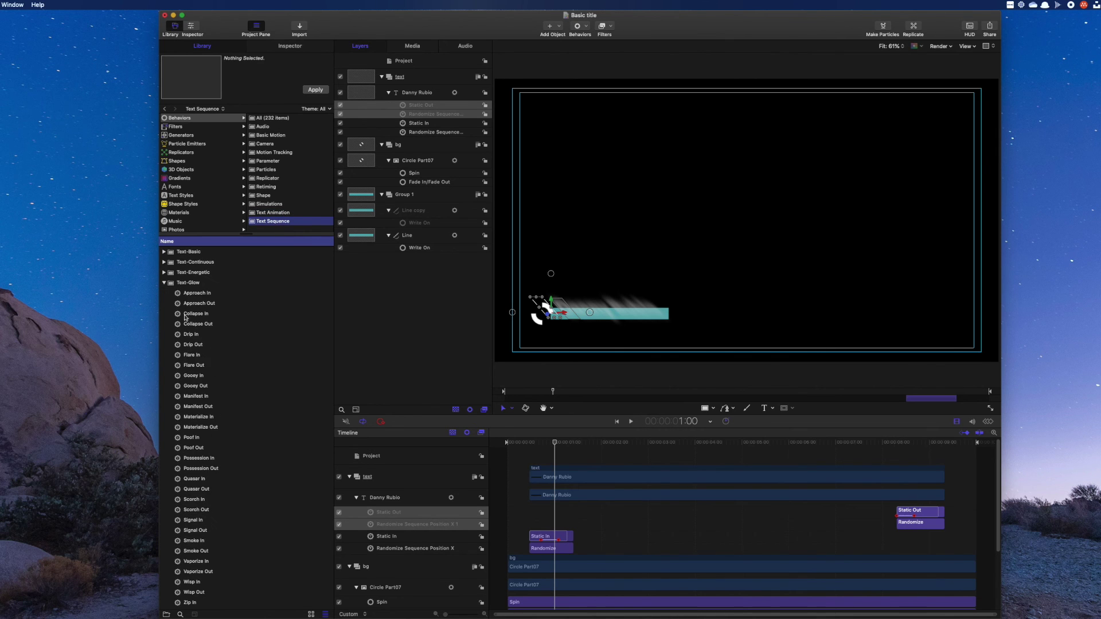
{"action": "left_click", "coordinate": [196, 377]}
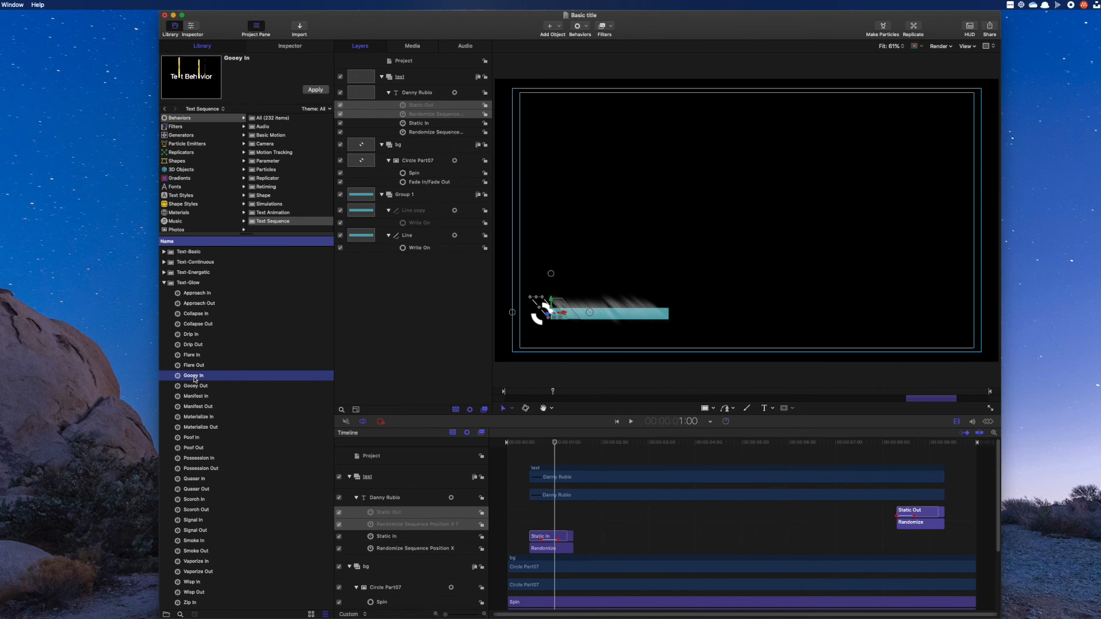
Switch to the Text-Energetic behaviors and preview Dolly Out and Peek In
{"action": "left_click", "coordinate": [164, 282]}
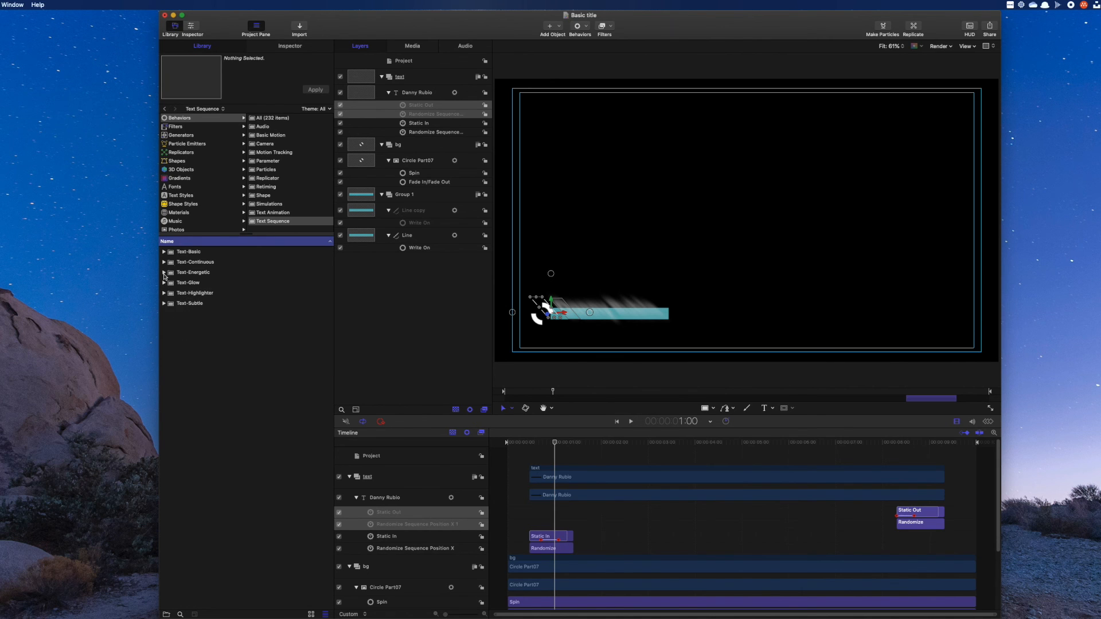
{"action": "left_click", "coordinate": [186, 397]}
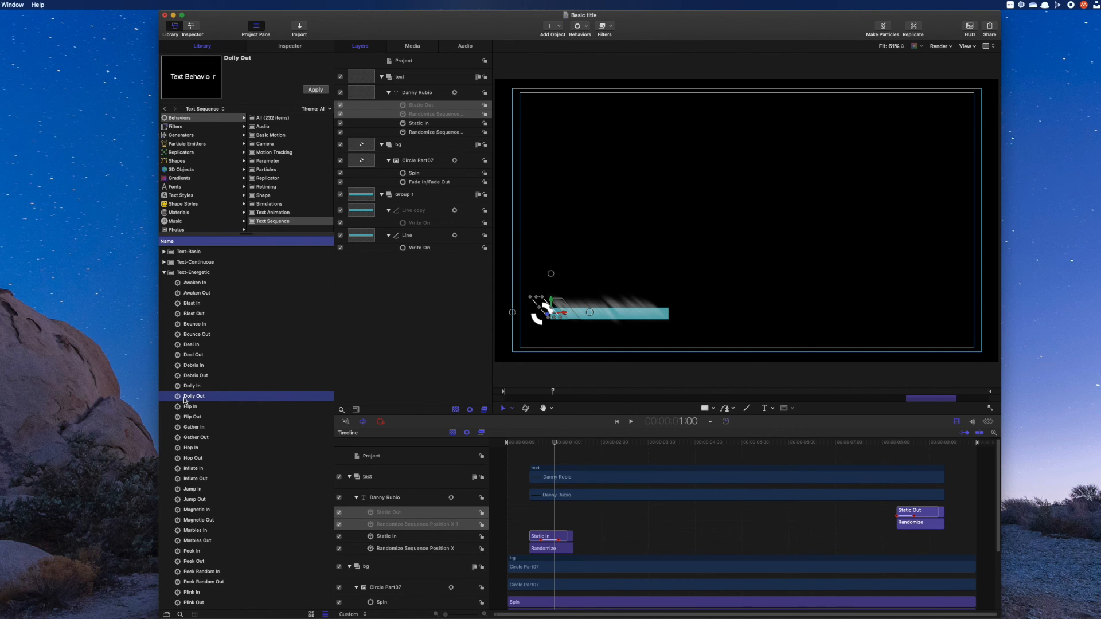
{"action": "scroll", "coordinate": [185, 401], "scroll_direction": "down", "scroll_amount": 5}
{"action": "scroll", "coordinate": [194, 385], "scroll_direction": "down", "scroll_amount": 4}
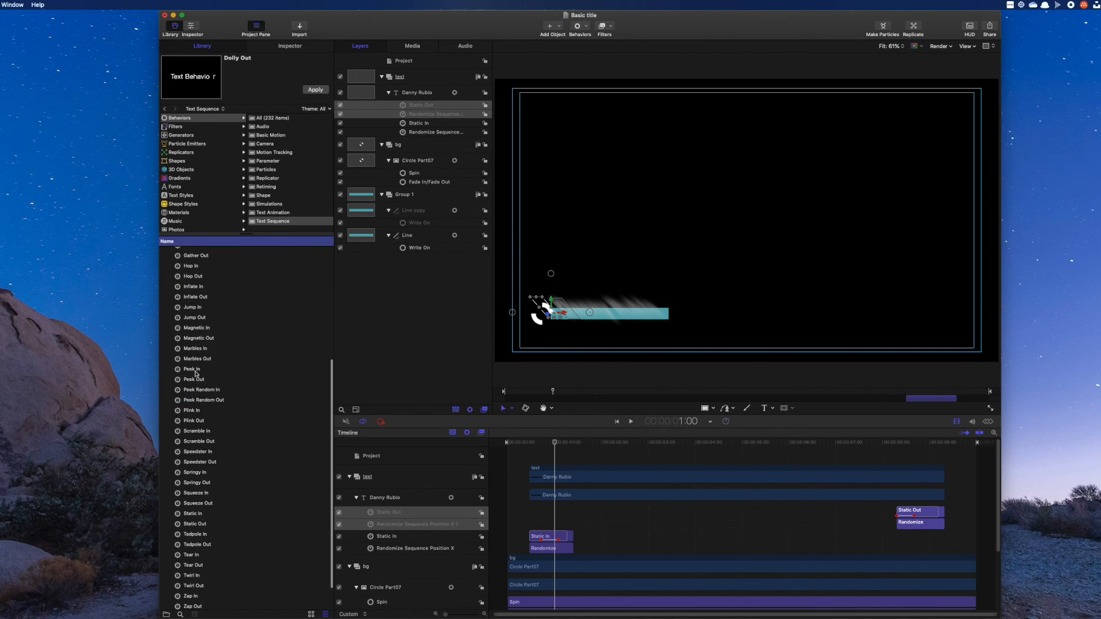
{"action": "left_click", "coordinate": [196, 372]}
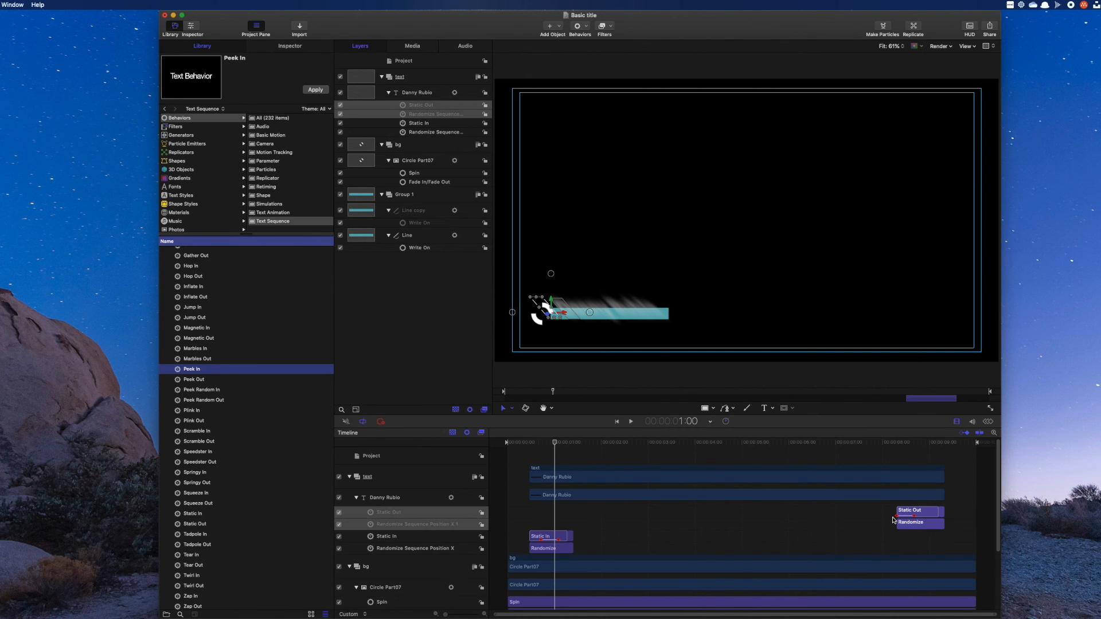
{"action": "key", "text": "Delete"}
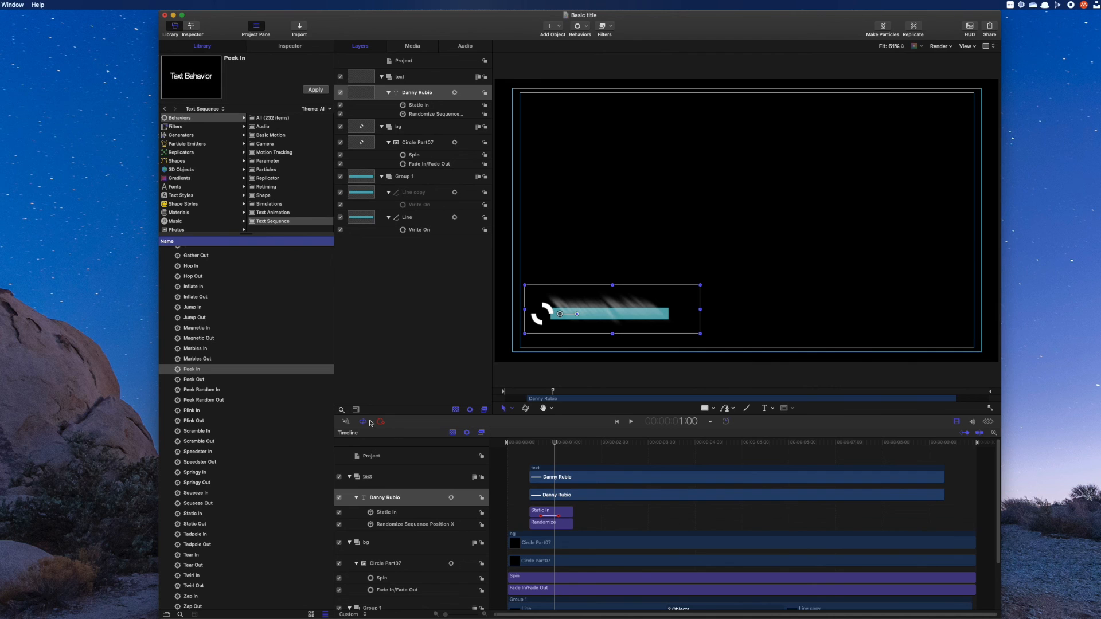
{"action": "left_click", "coordinate": [192, 381]}
{"action": "left_click_drag", "start_coordinate": [885, 462], "coordinate": [807, 494]}
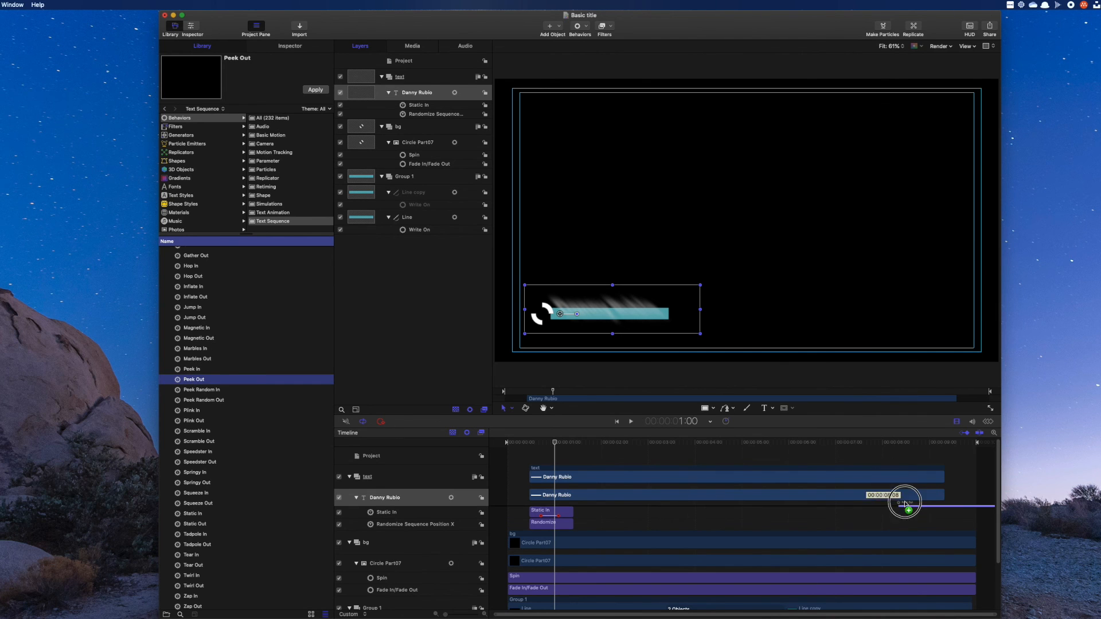
{"action": "left_click_drag", "start_coordinate": [918, 515], "coordinate": [898, 509]}
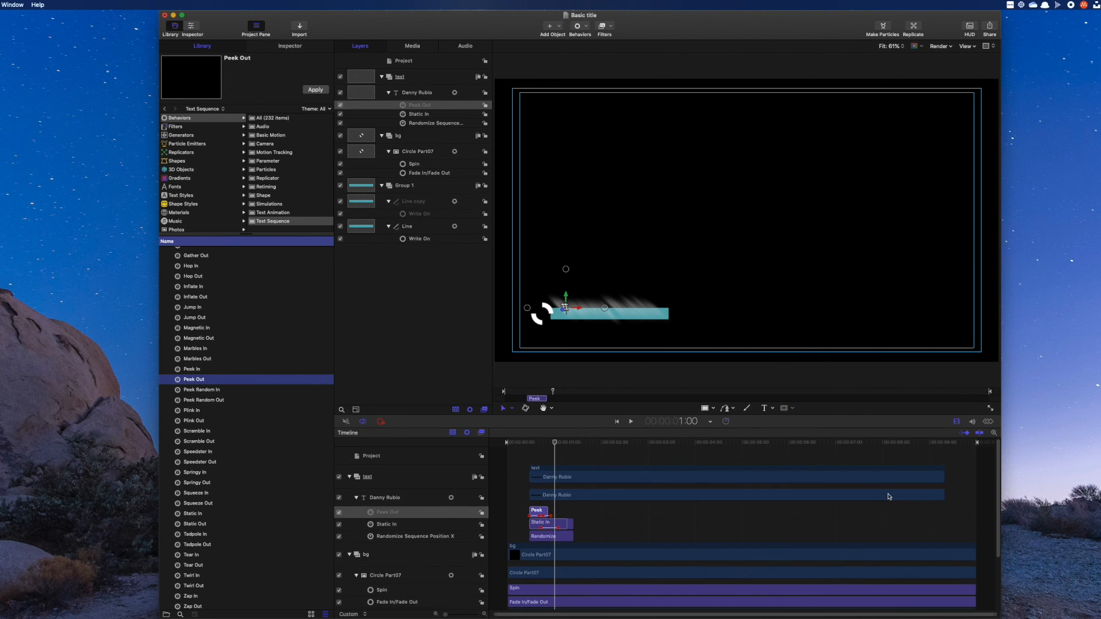
{"action": "left_click_drag", "start_coordinate": [539, 514], "coordinate": [934, 508]}
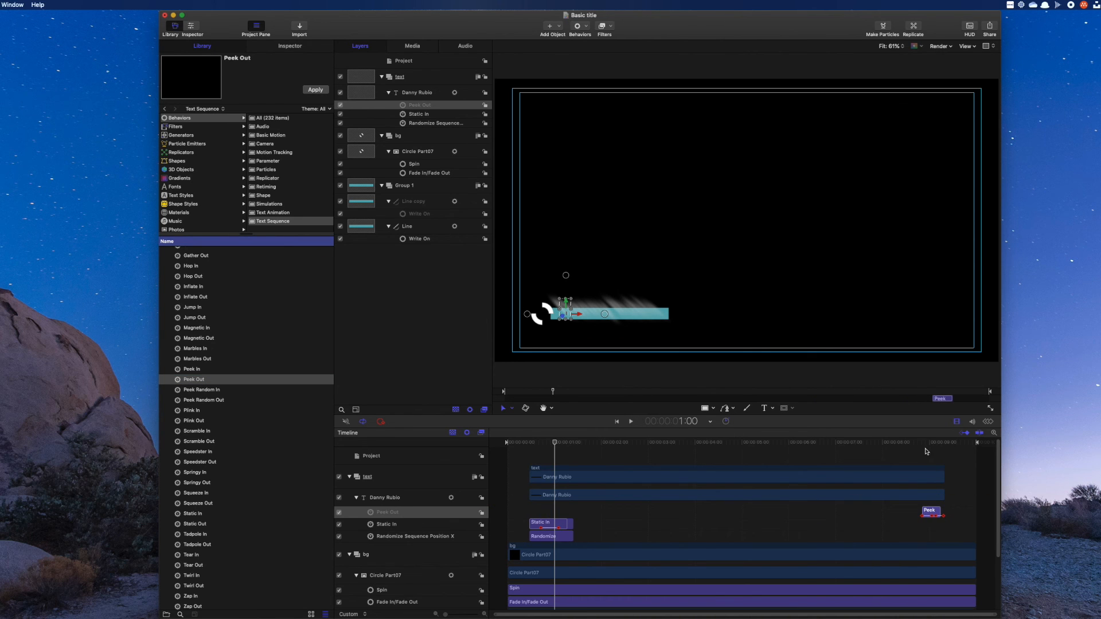
Nudge Peek Out to finish at the clip end and play back the title's exit
{"action": "left_click", "coordinate": [926, 443]}
{"action": "key", "text": "space"}
{"action": "key", "text": "space"}
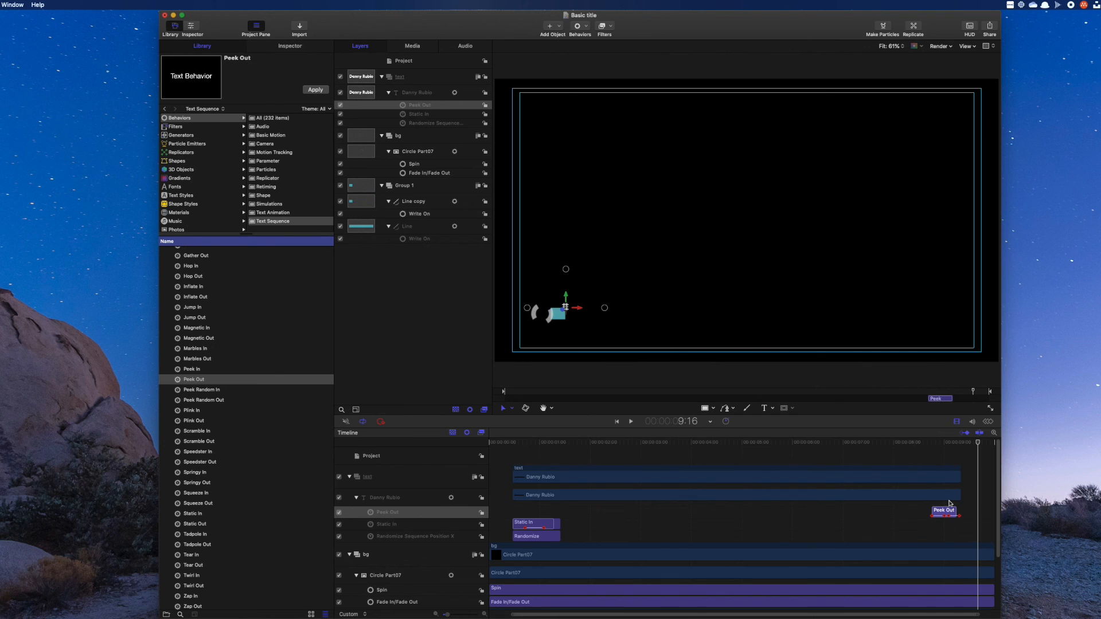
{"action": "left_click_drag", "start_coordinate": [959, 510], "coordinate": [963, 510]}
{"action": "left_click", "coordinate": [962, 443]}
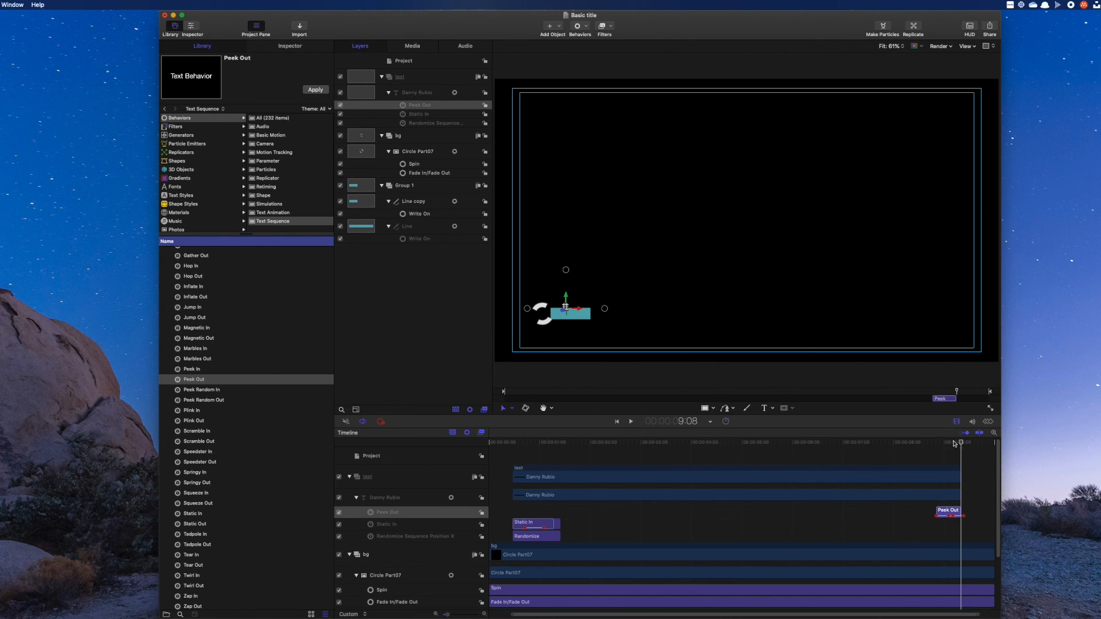
{"action": "left_click_drag", "start_coordinate": [954, 443], "coordinate": [899, 444]}
{"action": "key", "text": "space"}
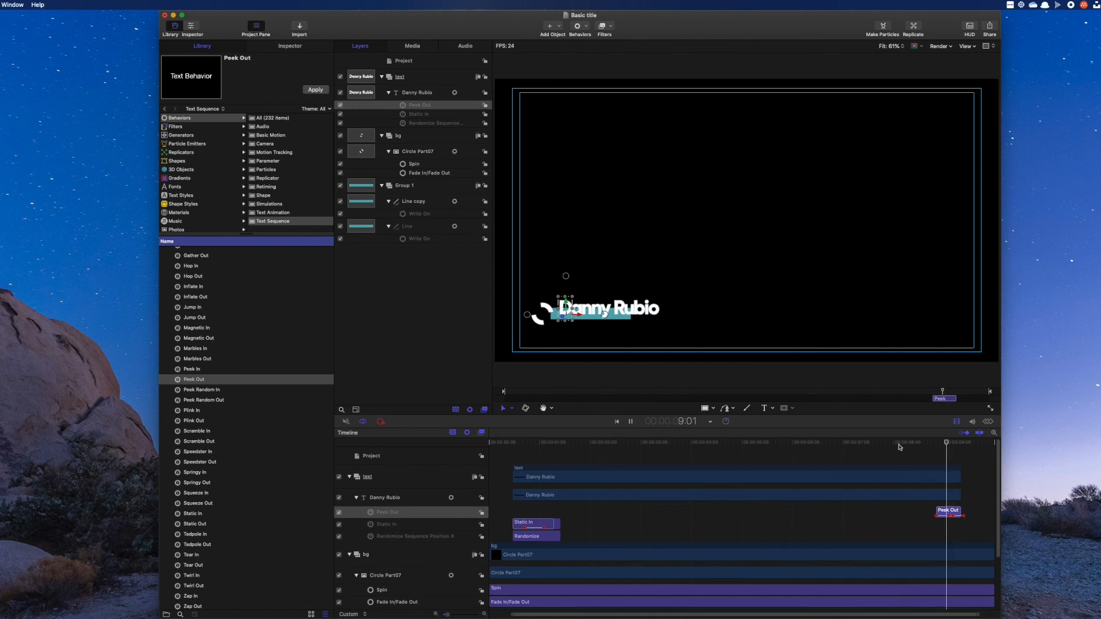